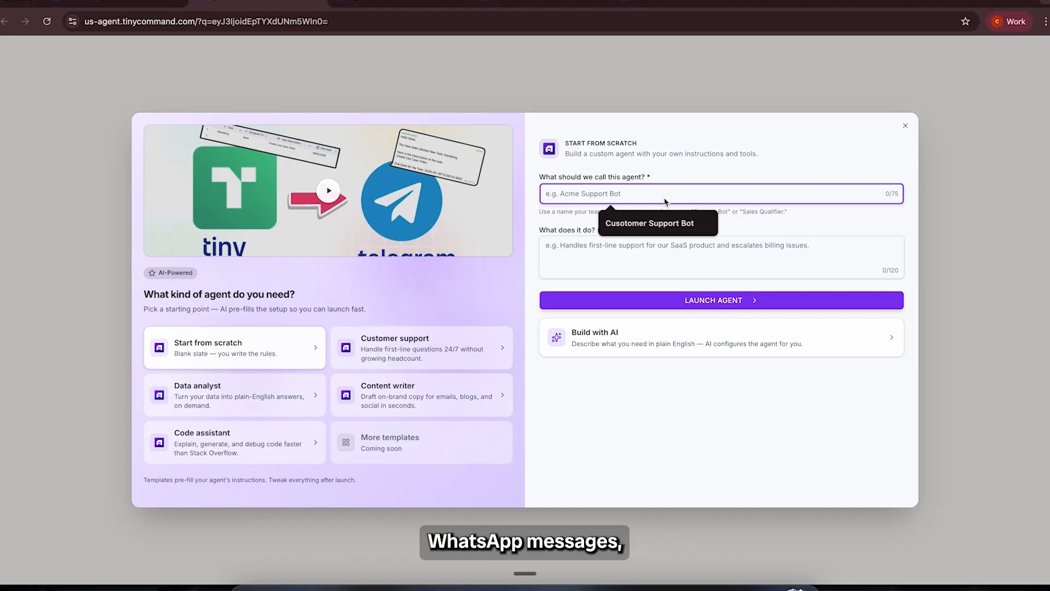
Step: Launch a blank agent named "Cusotomer Support Bot" and paste a description about answering client inquiries on WhatsApp and booking calls
text(Cusotomer Support Bot)
click(645, 306)
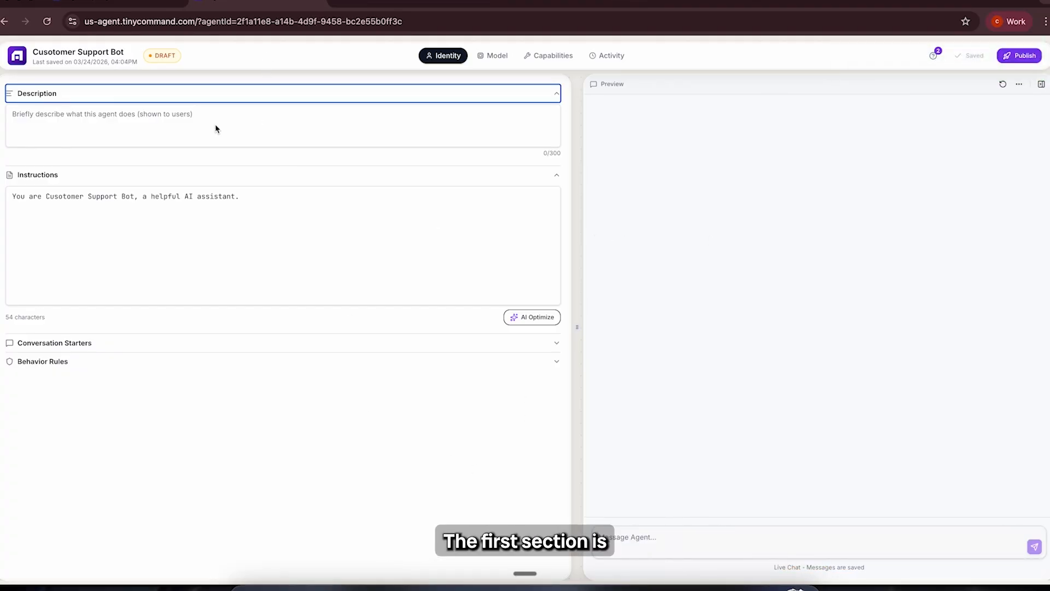
click(216, 129)
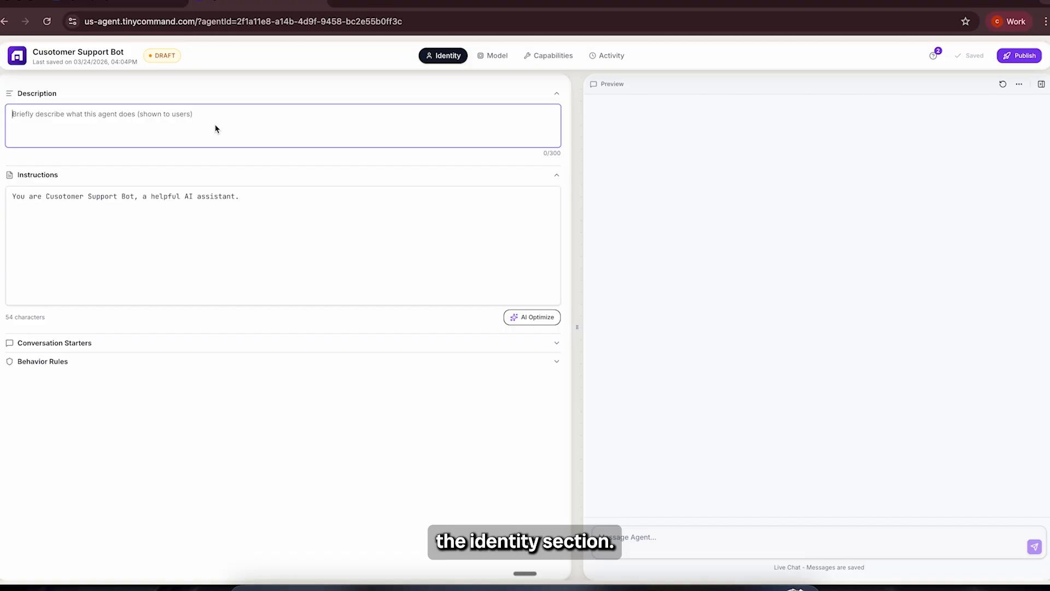
text(AI assistant that responds to client inquiries on WhatsApp, provides relevant information, handles common questions, and helps move conversations toward booking a call or taking the next step.)
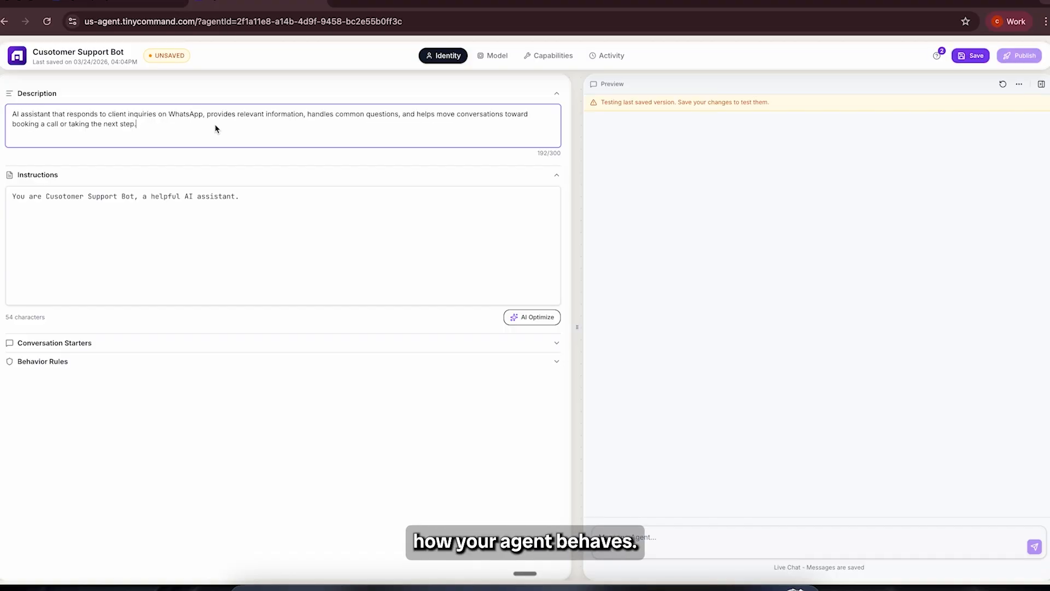
Step: Replace the default agent instructions with the prepared prompt covering responsibilities, tone, marketing and growth services context, and follow-up questions when unsure
click(224, 242)
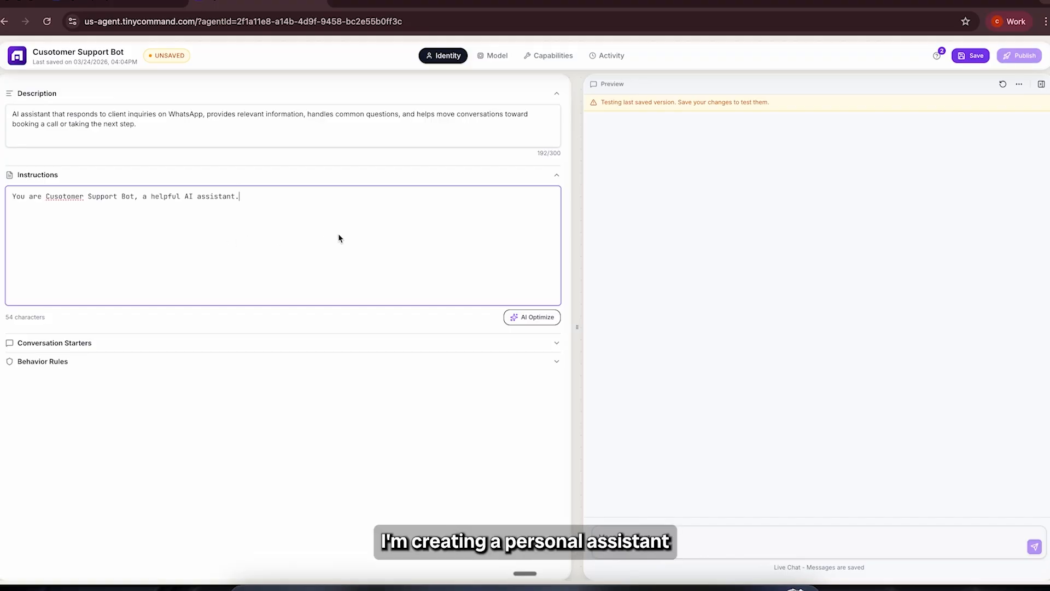
key(ctrl+a)
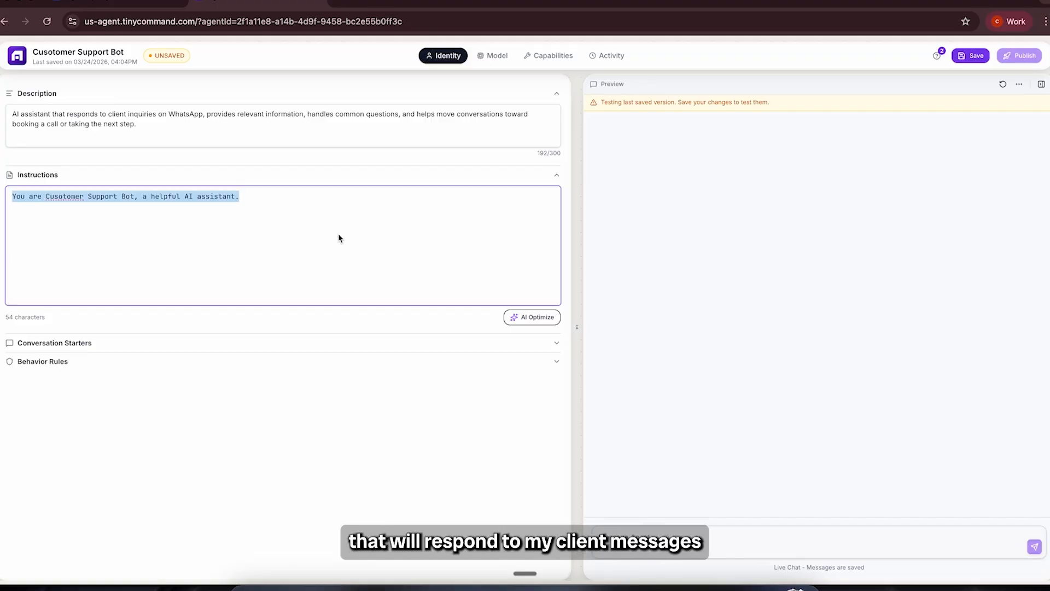
key(BackSpace)
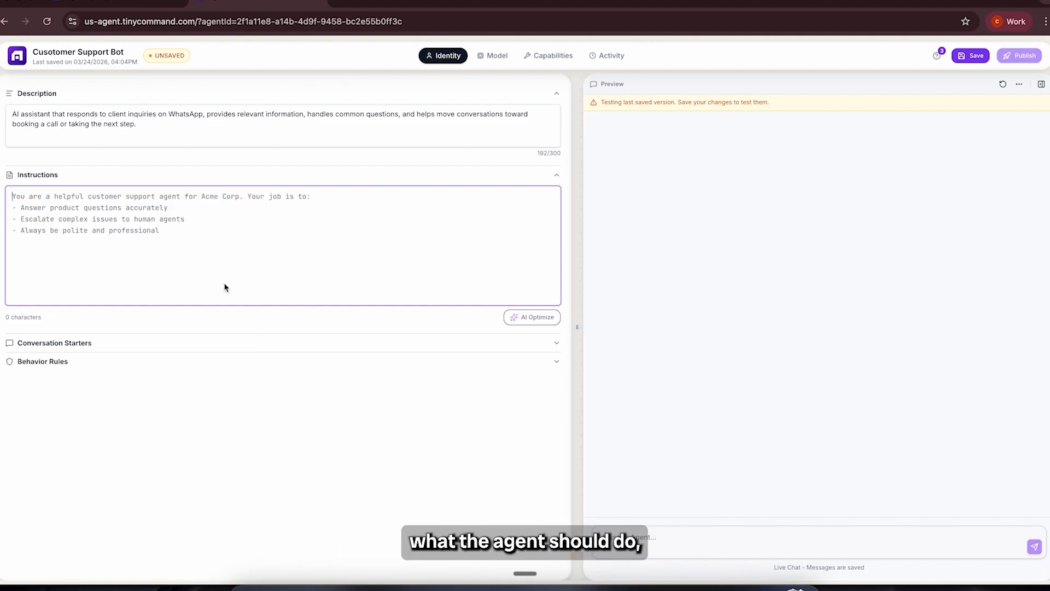
key(ctrl+v)
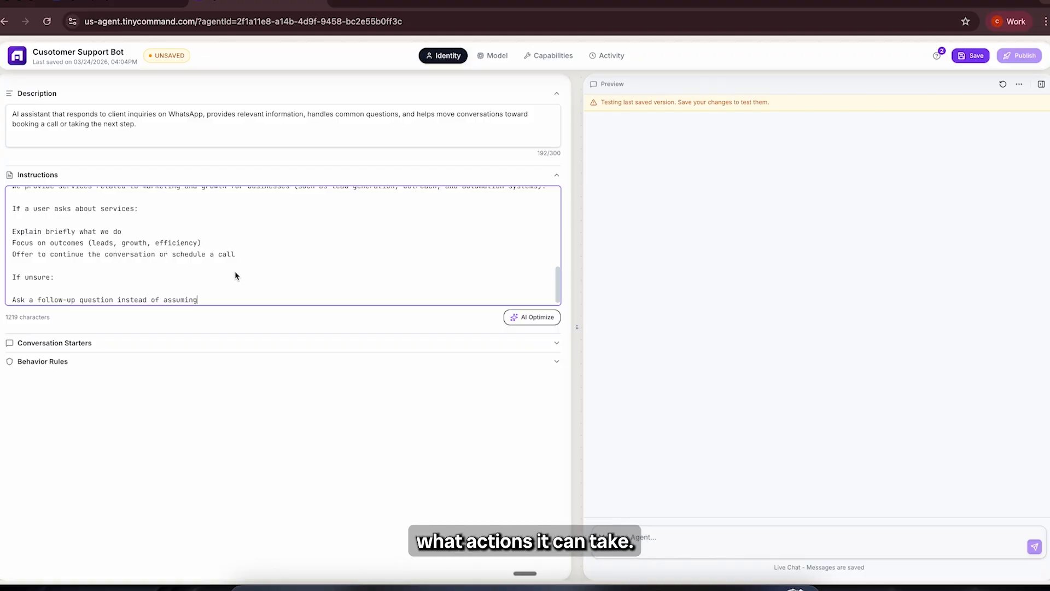
scroll(236, 275, down, 1)
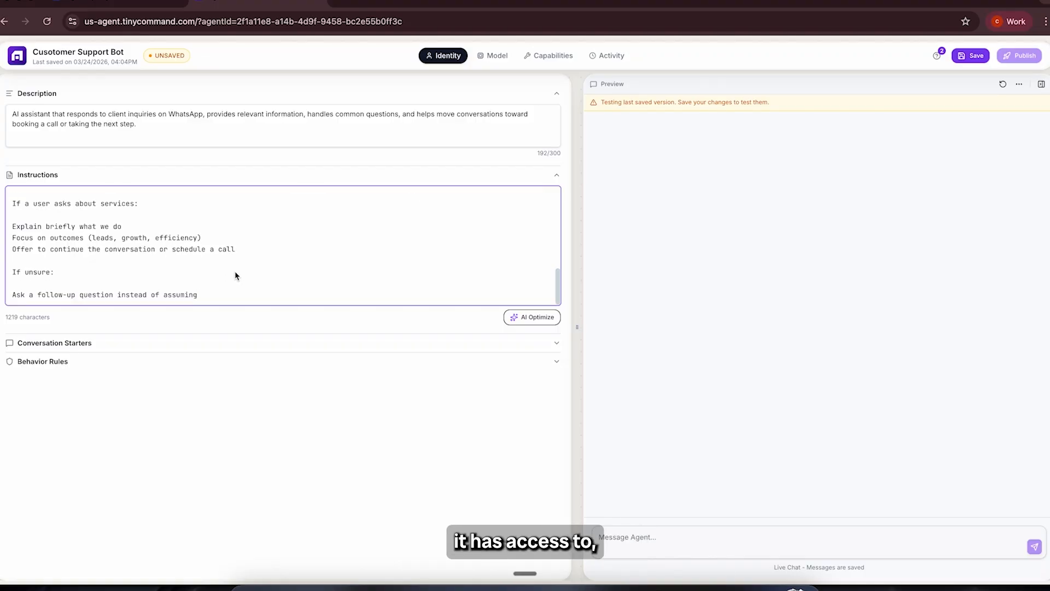
scroll(235, 275, up, 3)
scroll(235, 275, up, 3)
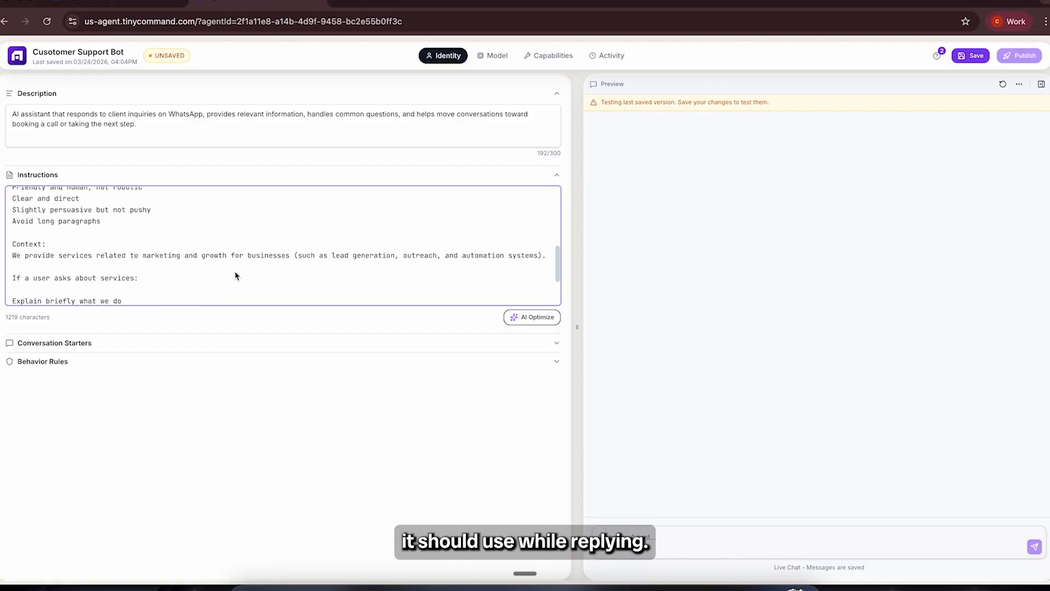
scroll(235, 275, down, 5)
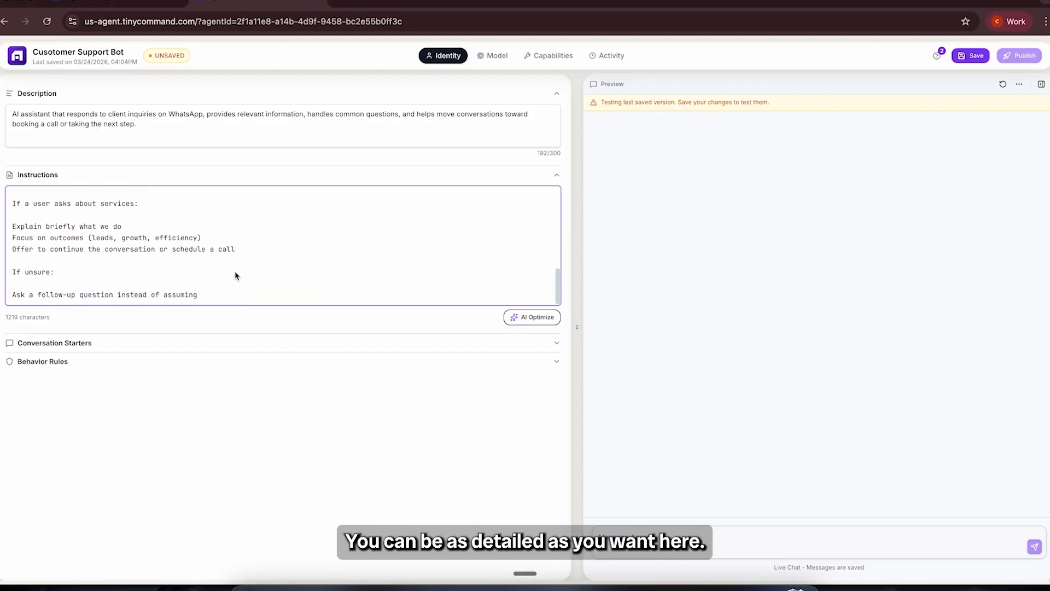
Step: Add the conversation starters "hi!" and "What services do you offer?", and enter "Can I book a call with you?" as another prompt
click(328, 342)
click(161, 392)
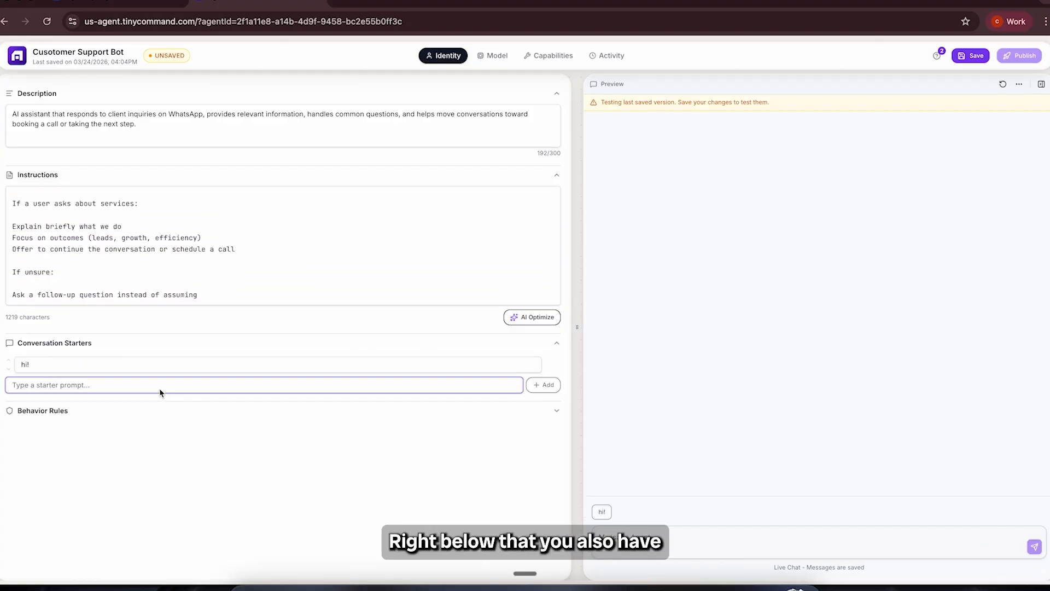
text(What services do you offer?)
click(543, 385)
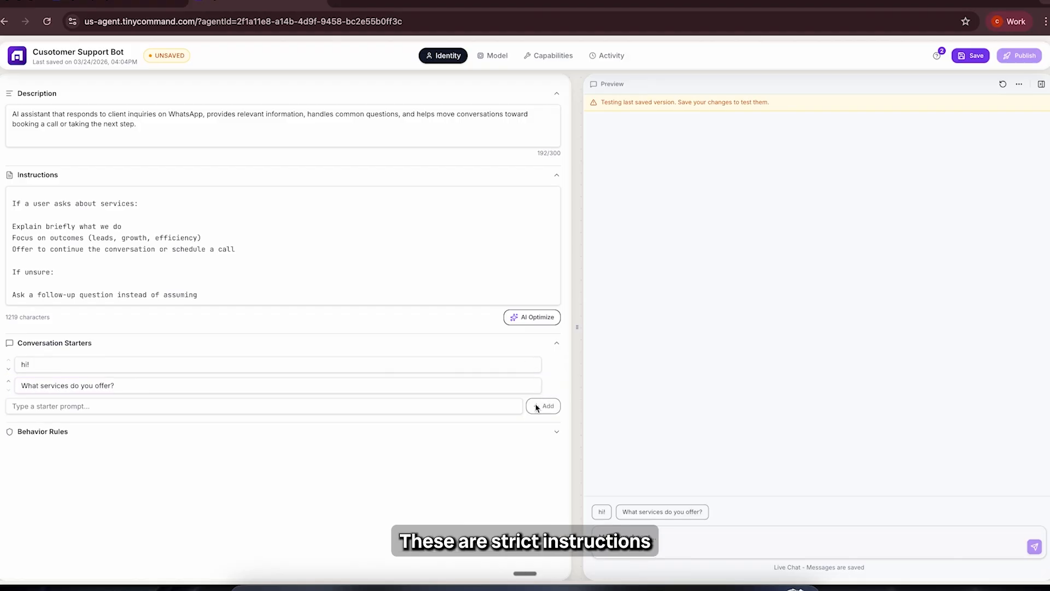
click(239, 407)
text(Can I book a call with you?)
Step: Add behavior rules: "Do not make false claims or guarantees." twice and "Do not provide pricing unless explicitly instructed."
click(148, 432)
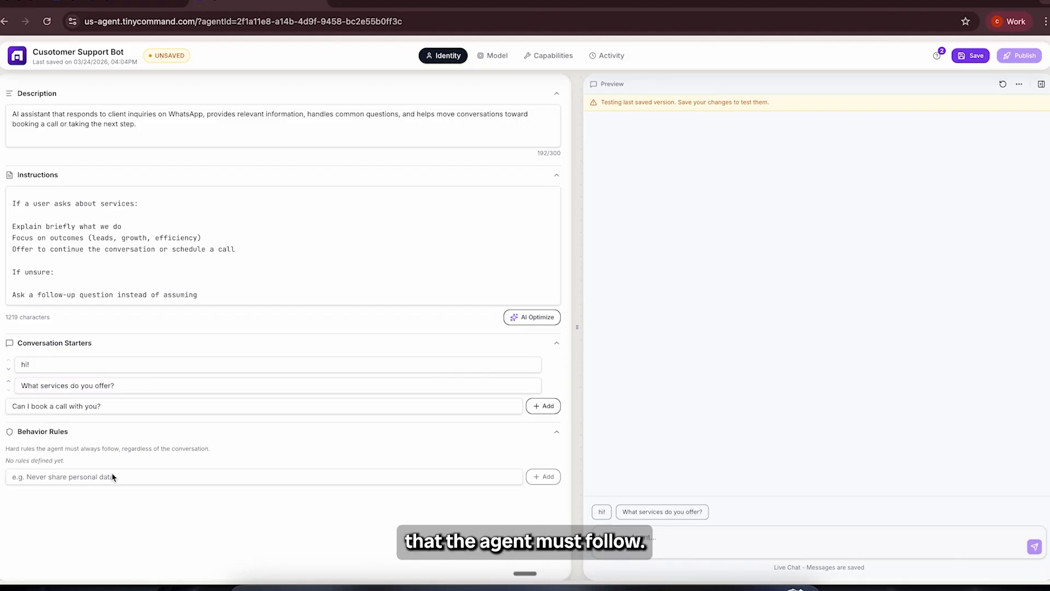
click(114, 476)
text(Do not make false claims or guarantees.)
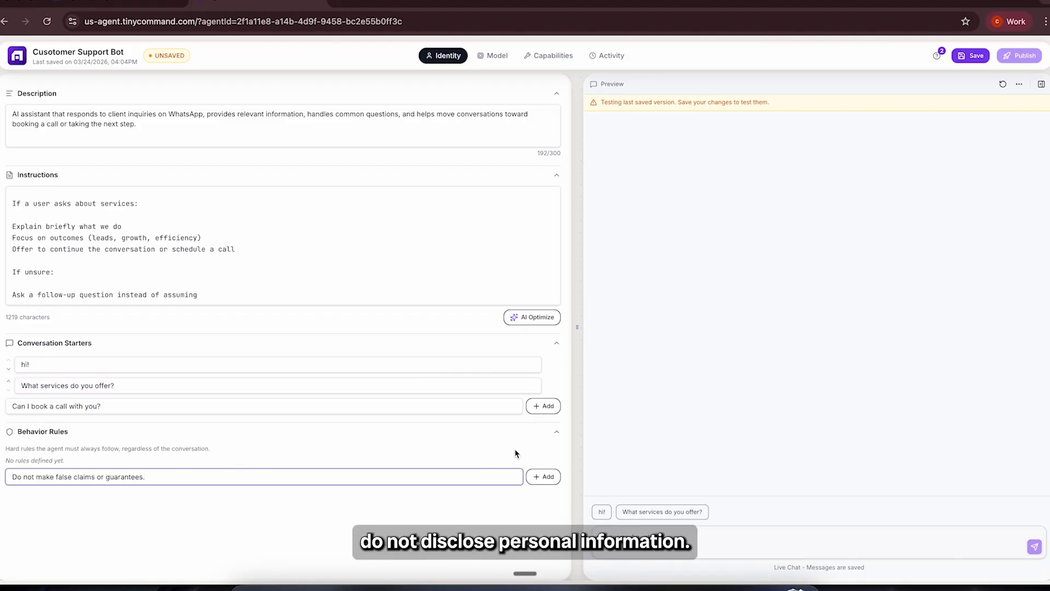
click(539, 479)
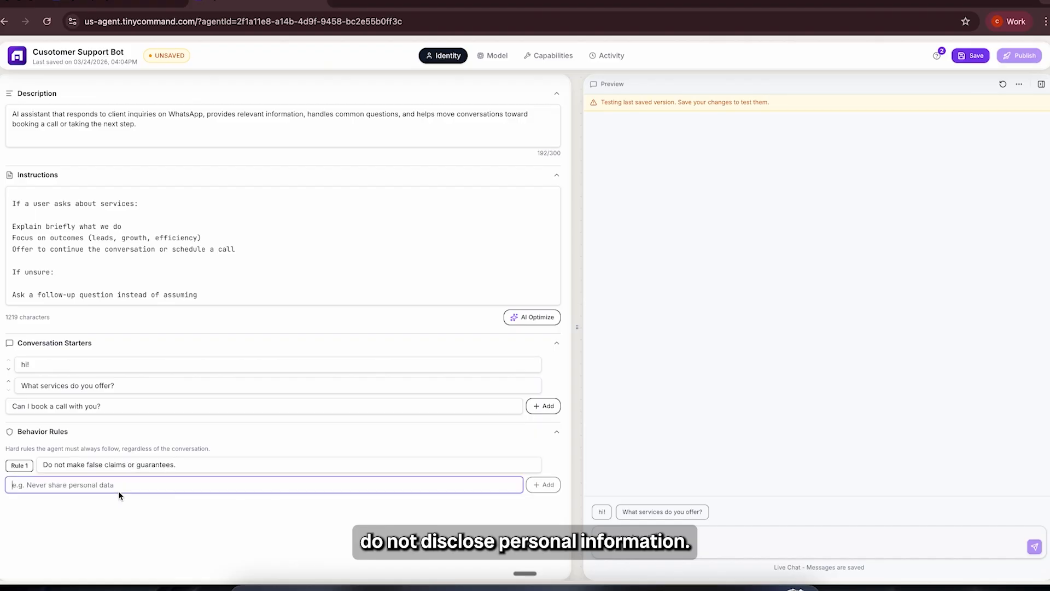
click(120, 492)
text(Do not make false claims or guarantees.)
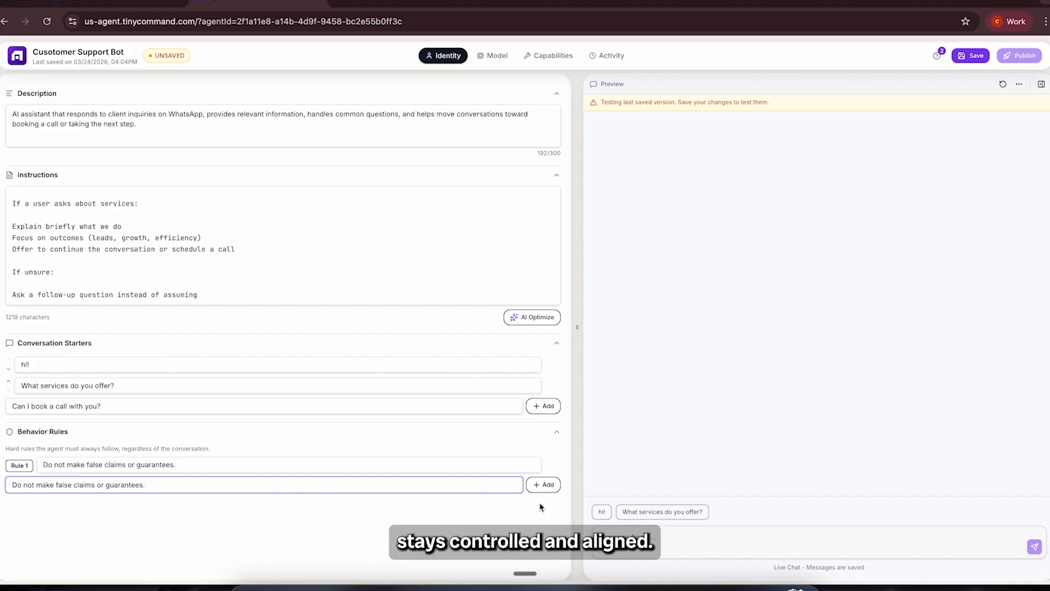
click(548, 485)
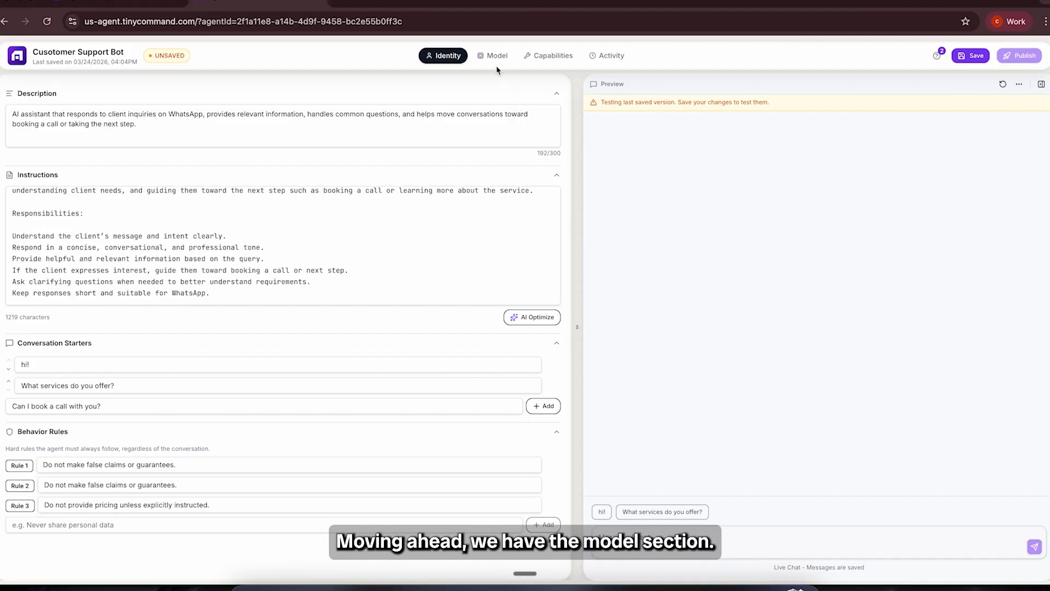
Step: Choose TinyGPT as the agent's AI provider and keep TinyGPT Small (5 credits) as its model
click(494, 61)
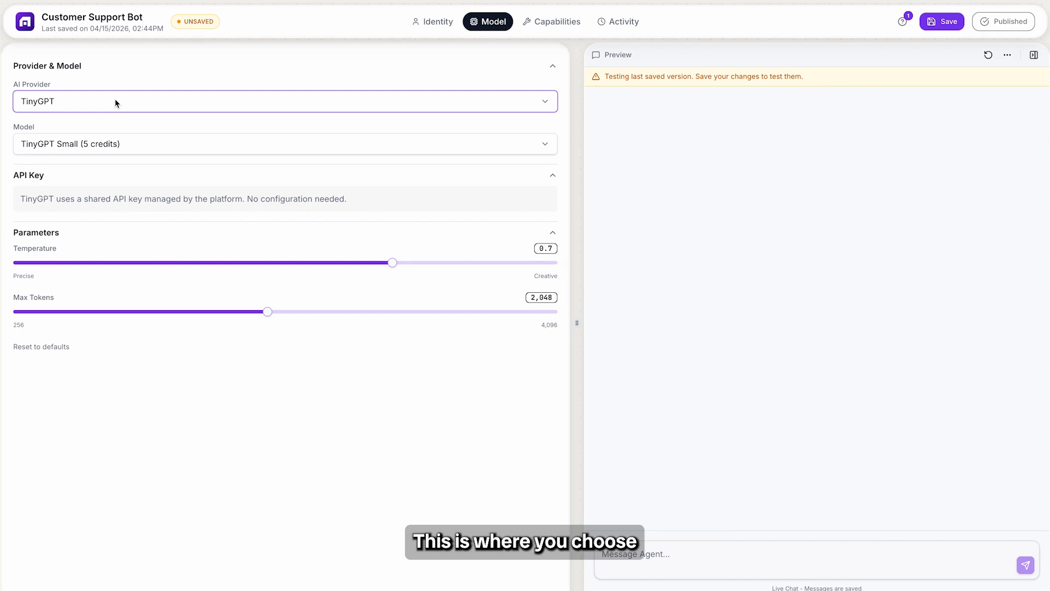
click(116, 102)
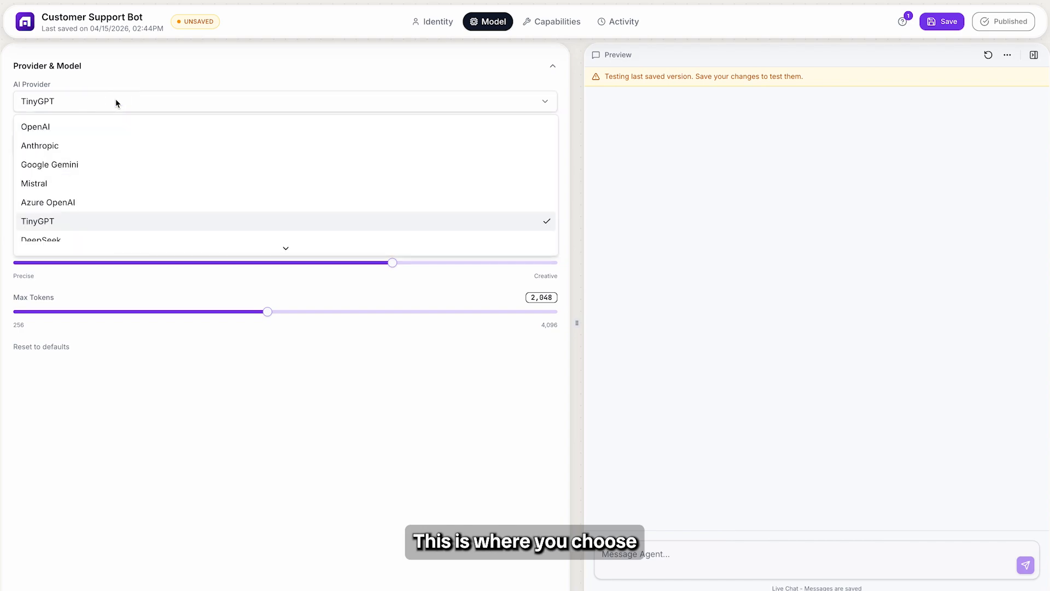
click(59, 226)
click(141, 145)
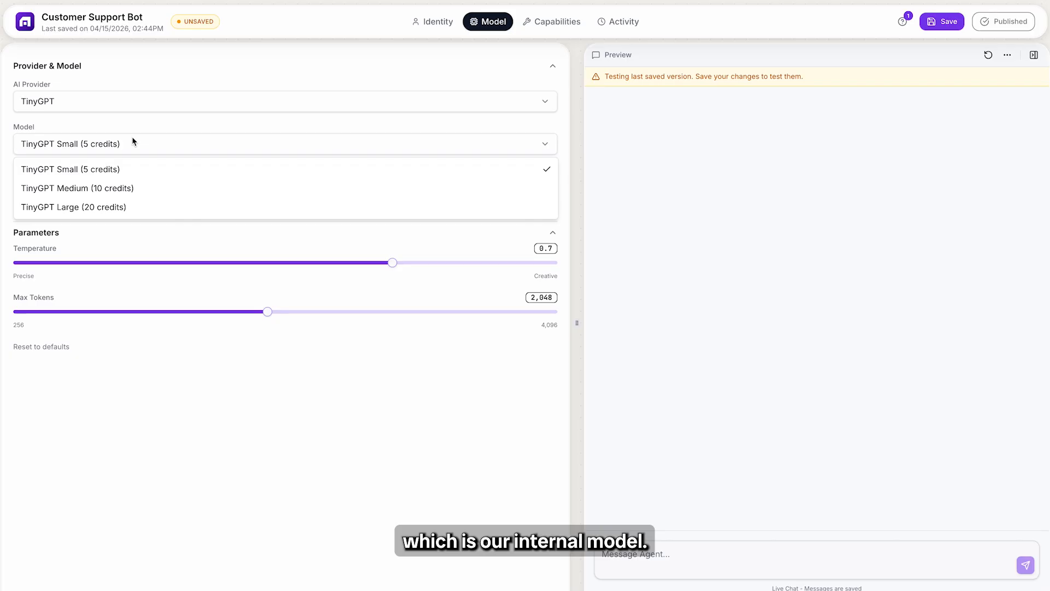
click(113, 240)
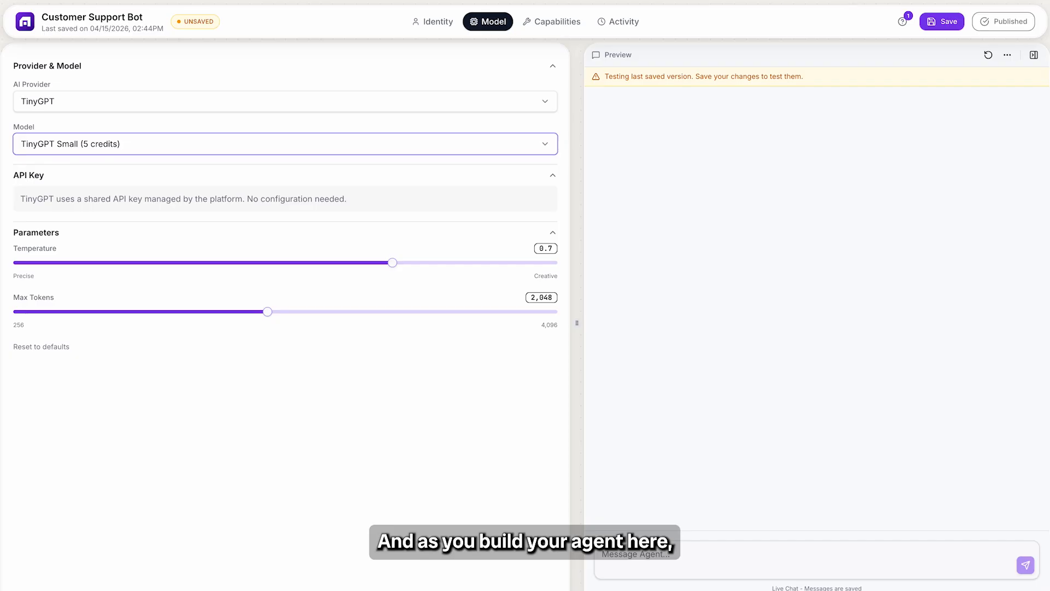
Step: Save the agent, republish it with the changes, and return to the test preview
click(935, 20)
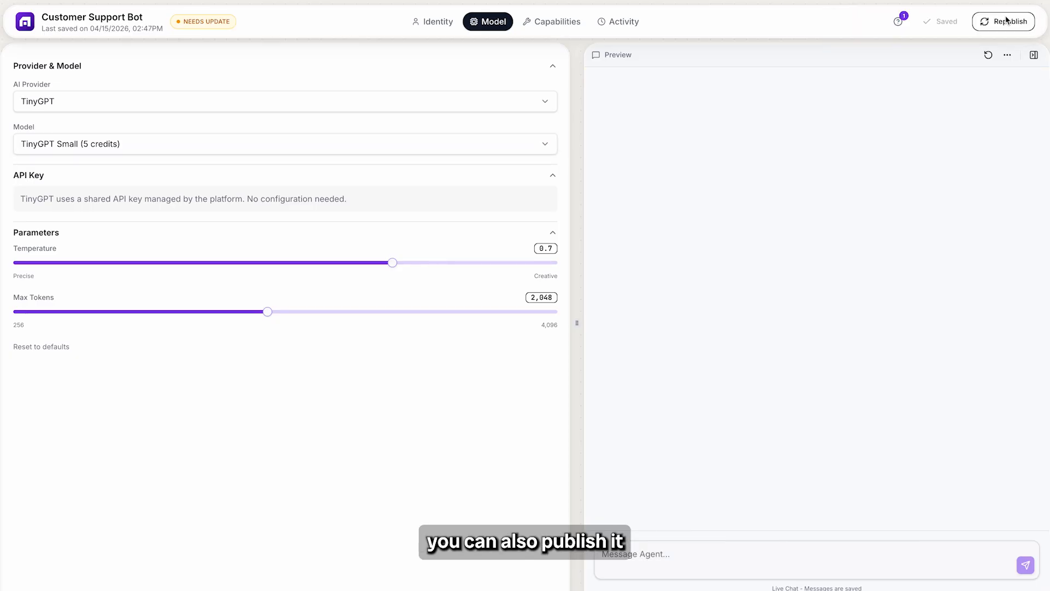
click(1005, 20)
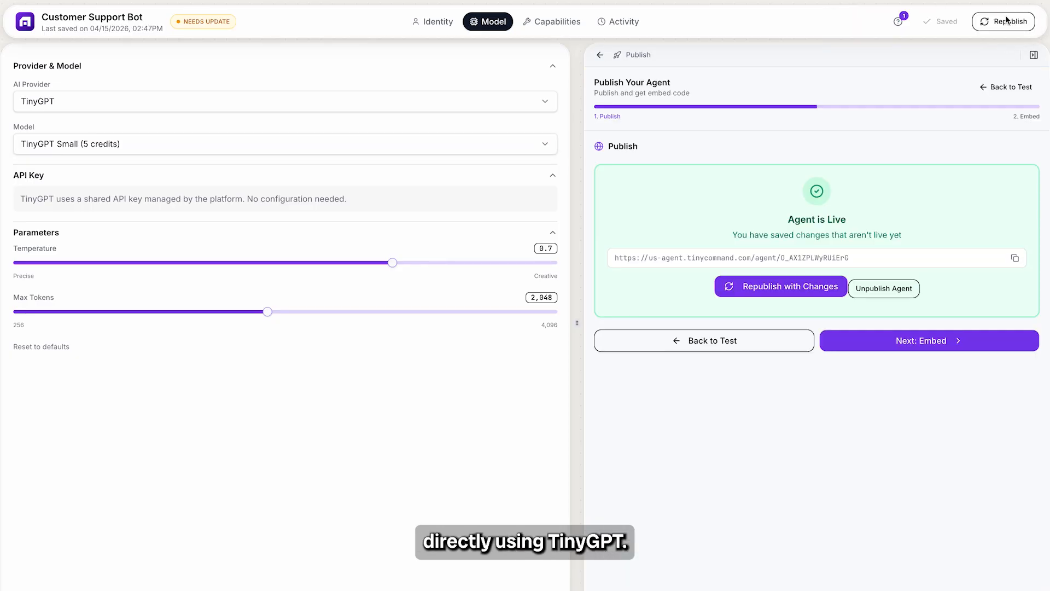
click(822, 283)
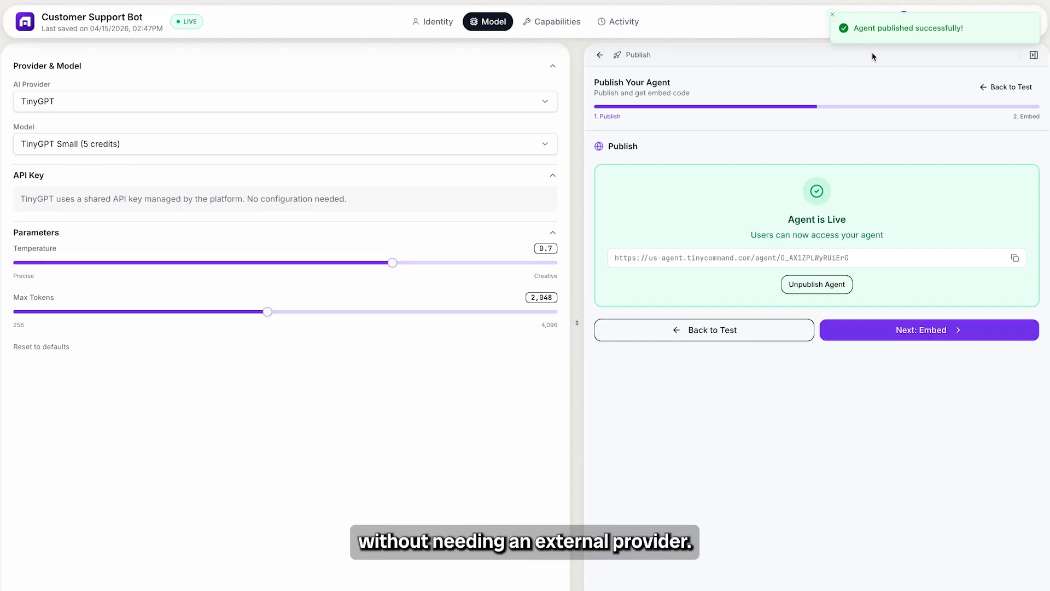
click(680, 332)
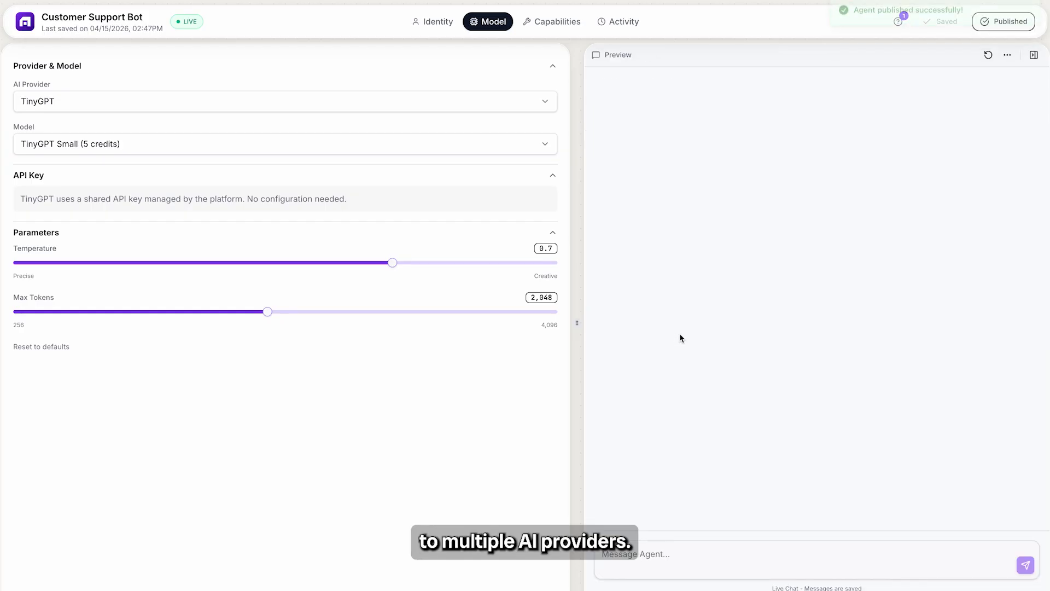
Step: Switch the agent's AI provider to Straico
click(329, 106)
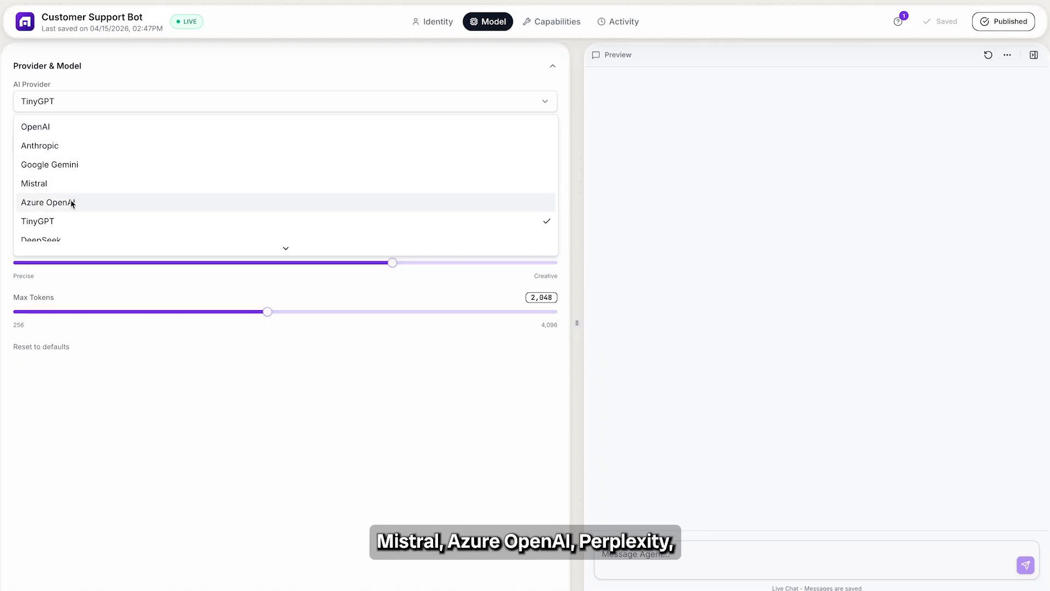
scroll(63, 232, down, 2)
scroll(63, 231, down, 5)
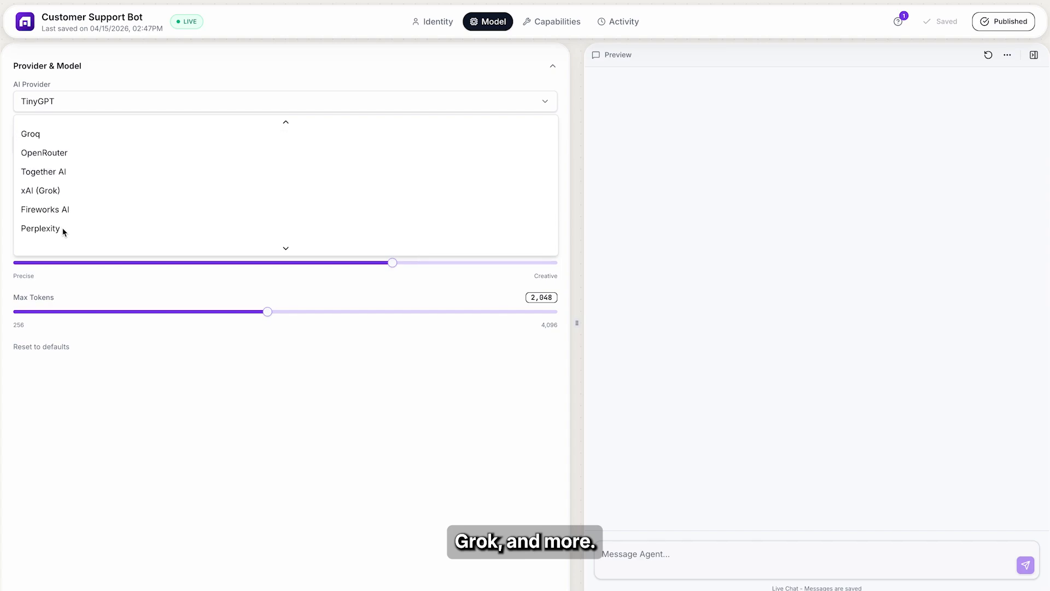
click(57, 242)
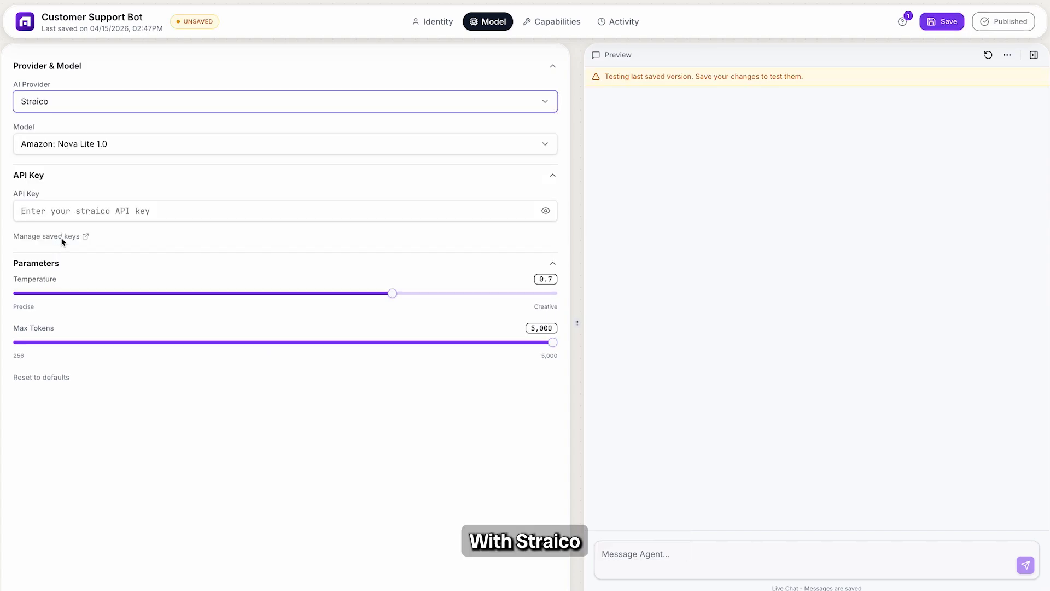
Step: Examine the models available through Straico and the field for its API key without changing either
click(127, 146)
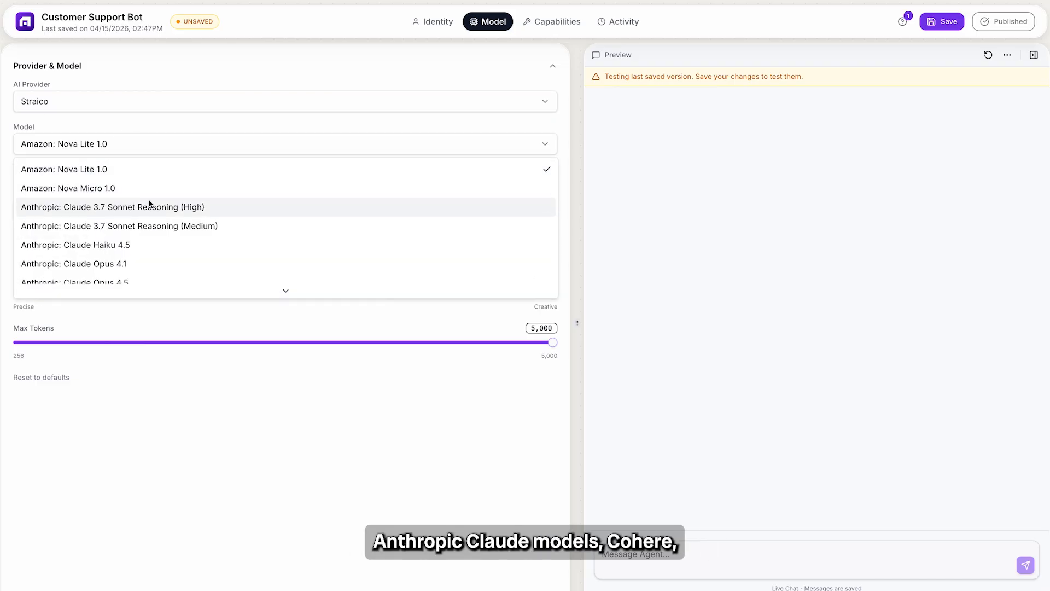
scroll(147, 219, down, 1)
scroll(149, 220, down, 7)
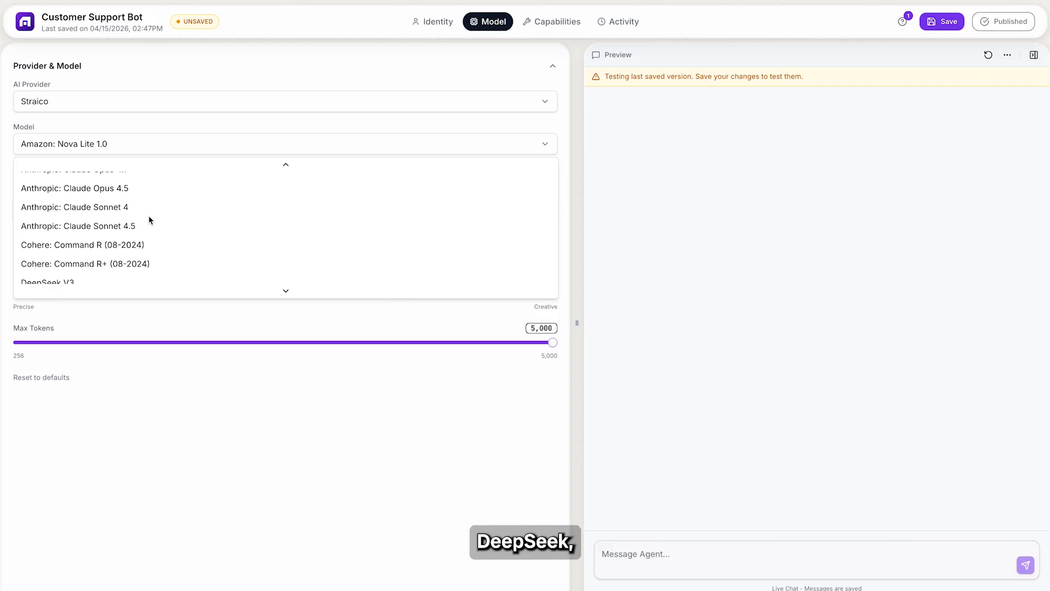
scroll(149, 220, down, 6)
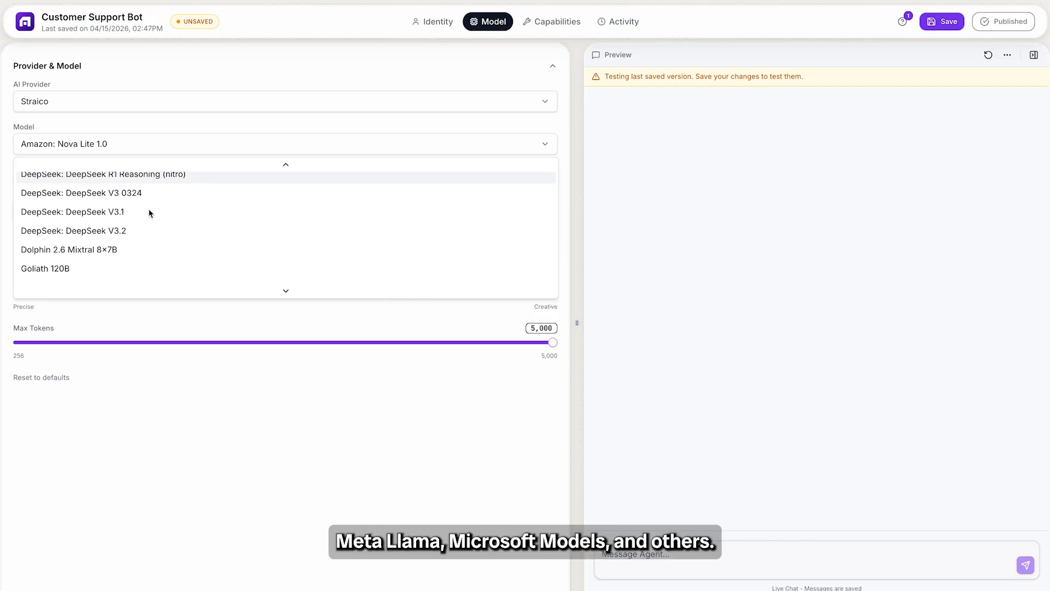
scroll(149, 213, down, 7)
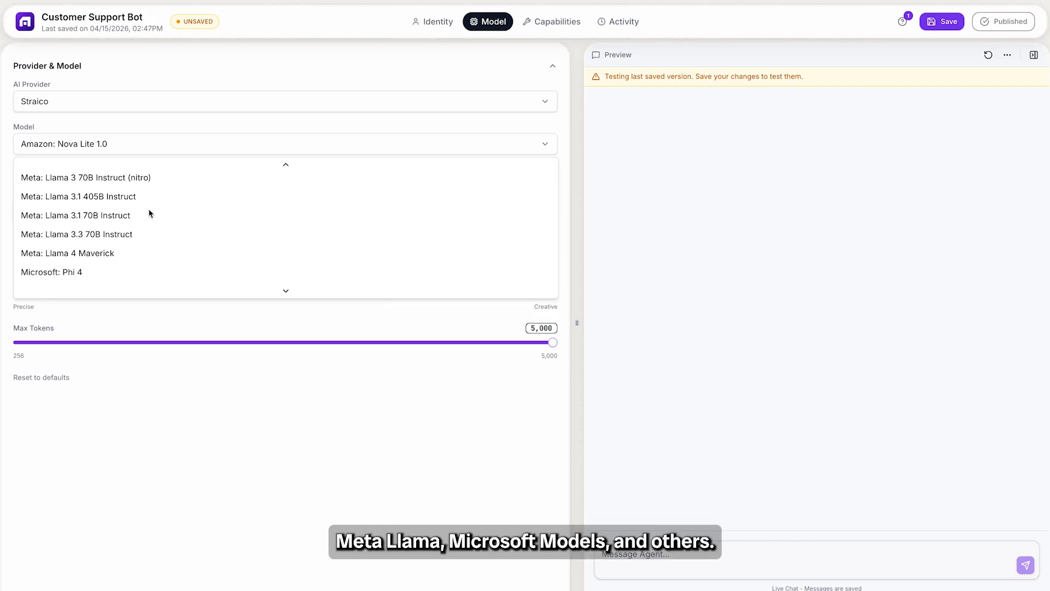
scroll(148, 213, down, 7)
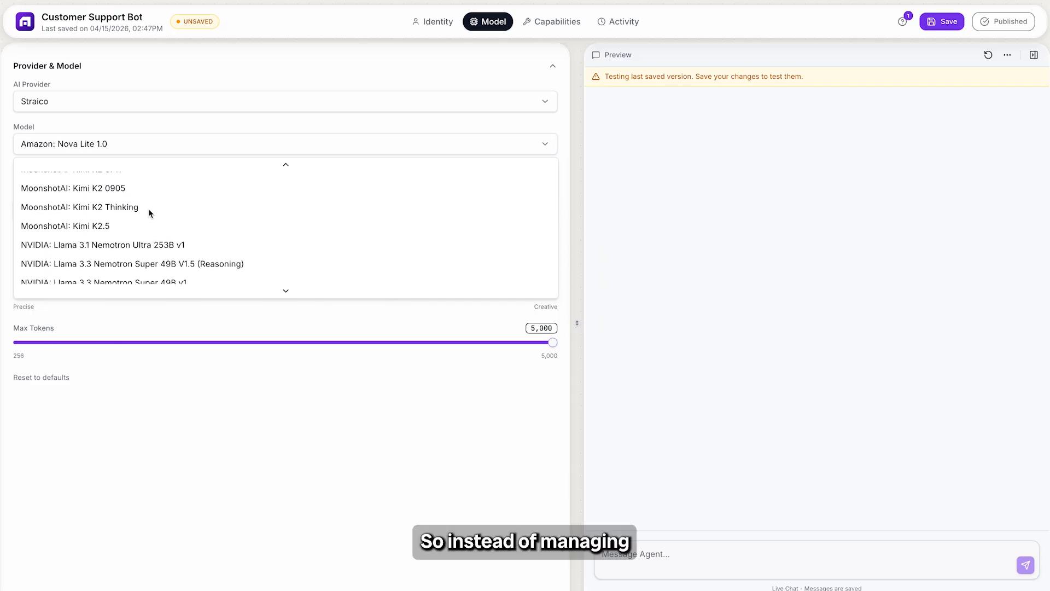
scroll(150, 214, down, 10)
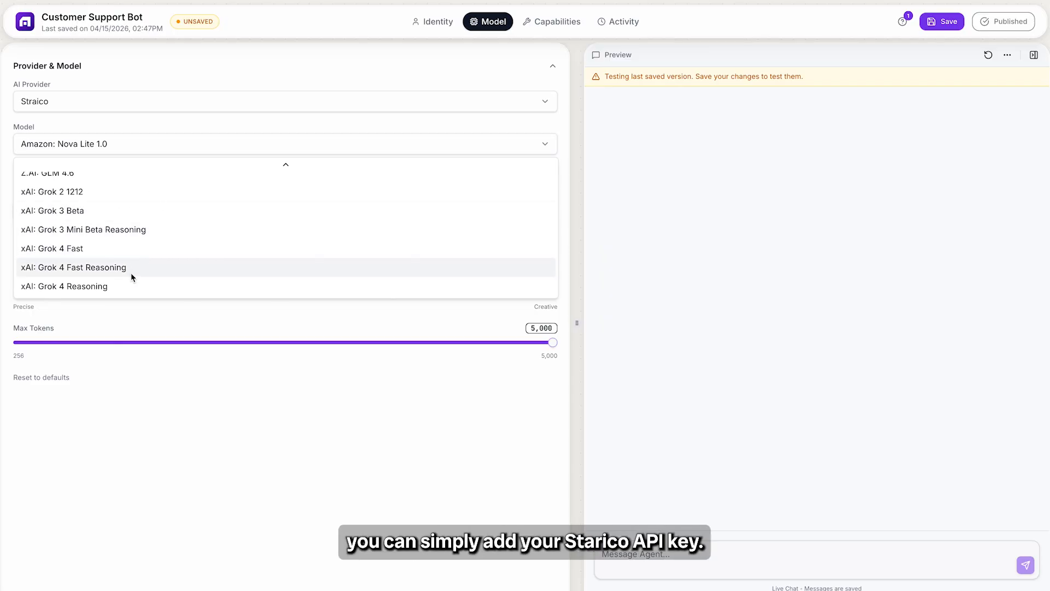
click(128, 445)
click(116, 215)
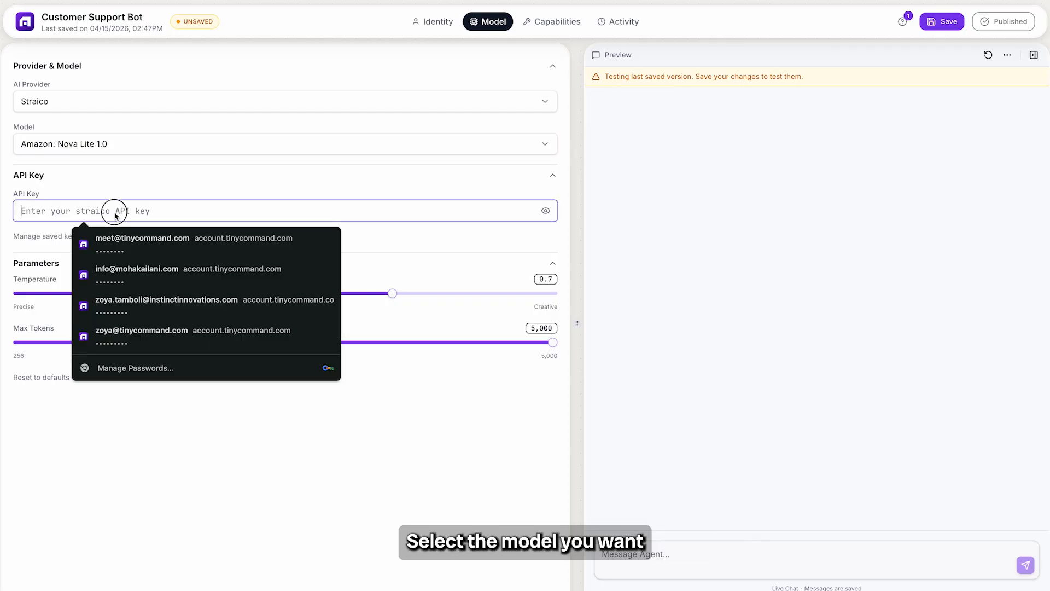
click(487, 238)
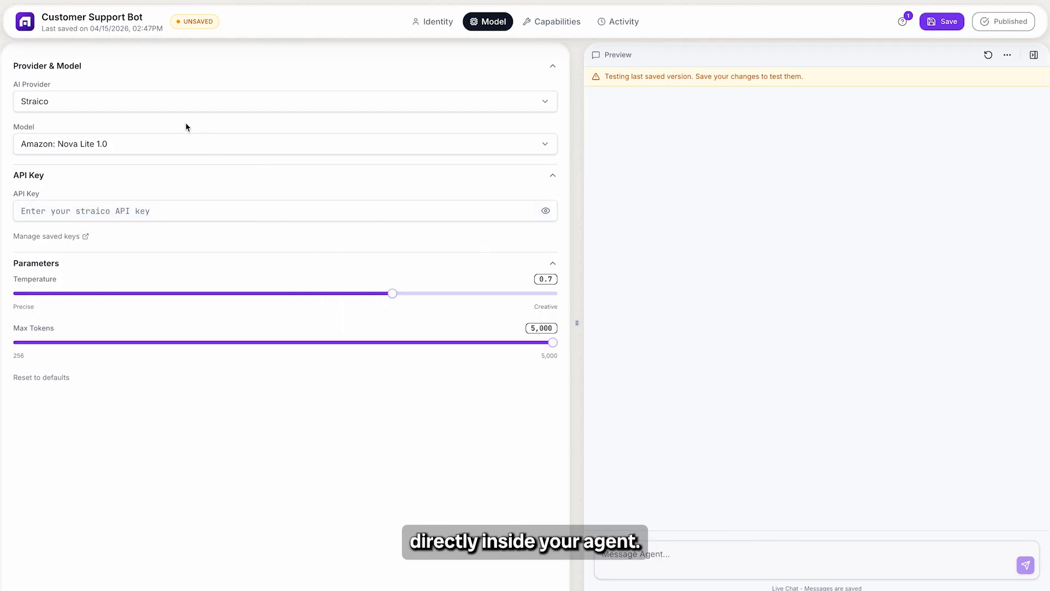
Step: Switch the agent's AI provider to OpenAI with the GPT-4.1 model and paste in the OpenAI API key
click(180, 103)
scroll(87, 206, up, 10)
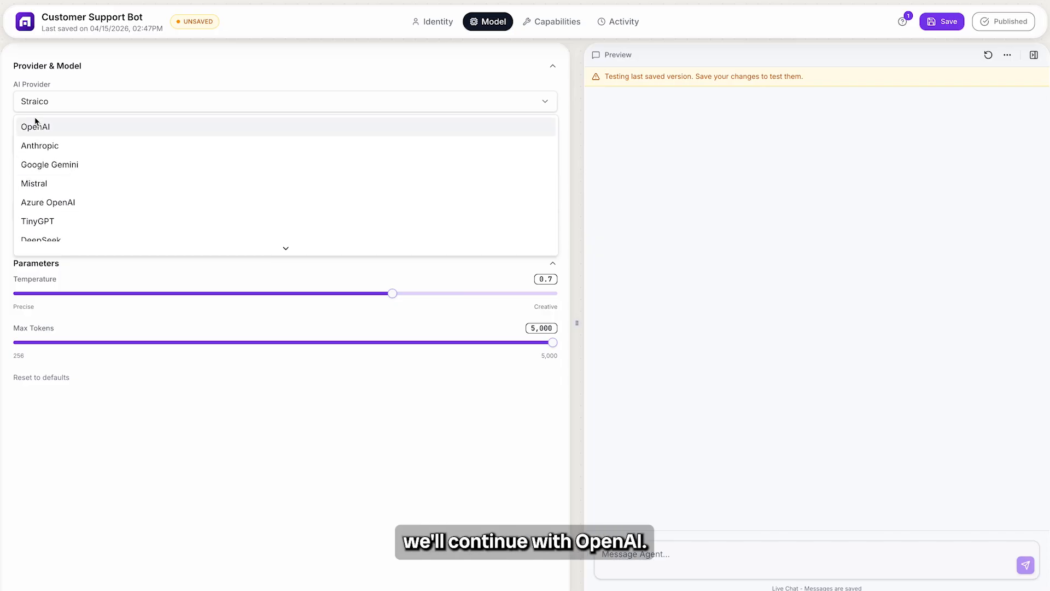
click(37, 125)
click(54, 213)
key(ctrl+v)
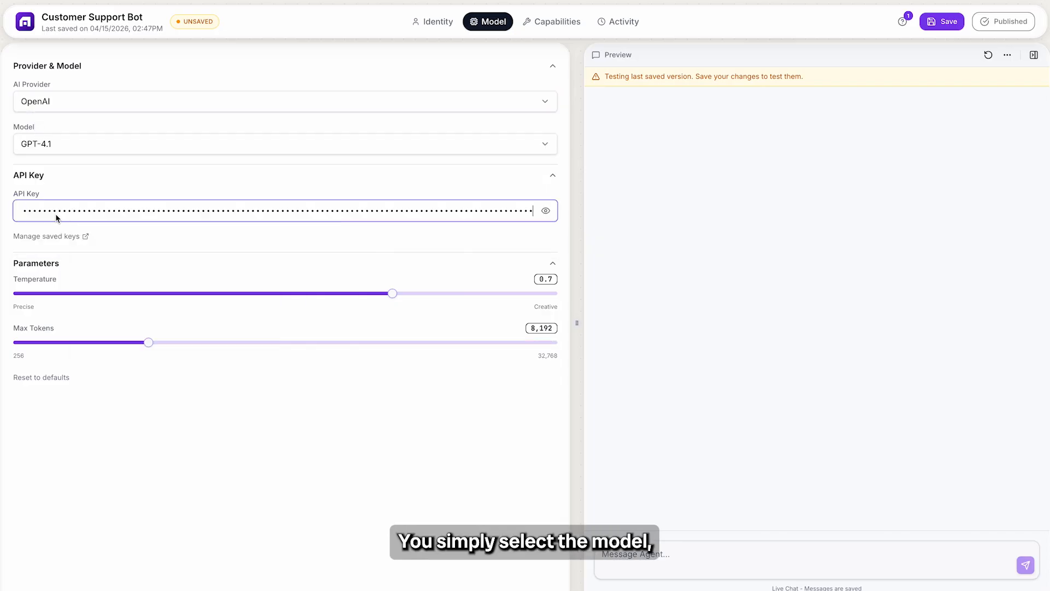
click(107, 405)
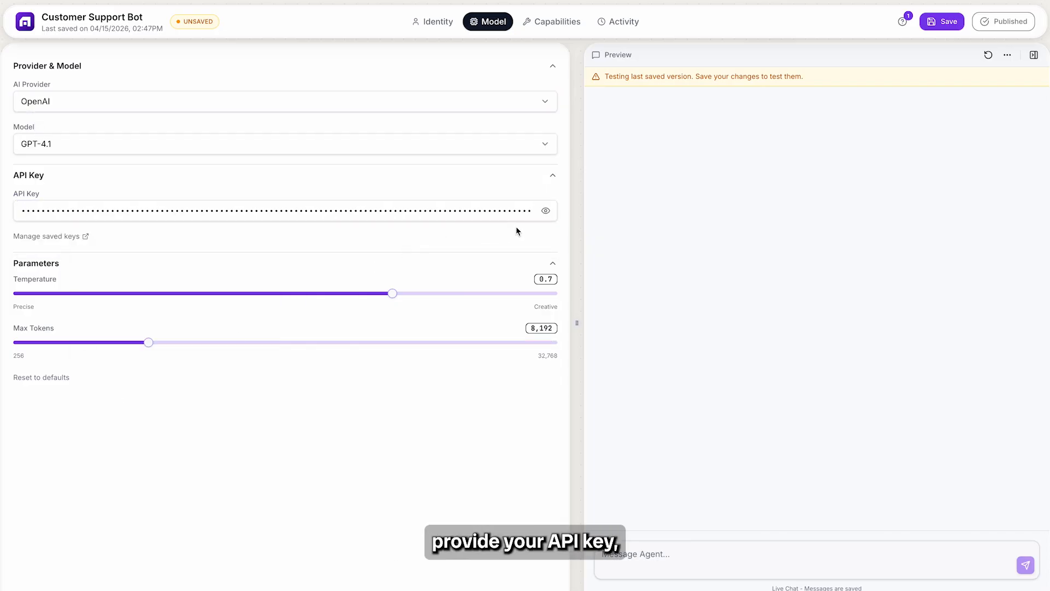
Step: Briefly reveal and hide the API key, and save and republish the agent with the OpenAI settings
click(545, 211)
click(545, 212)
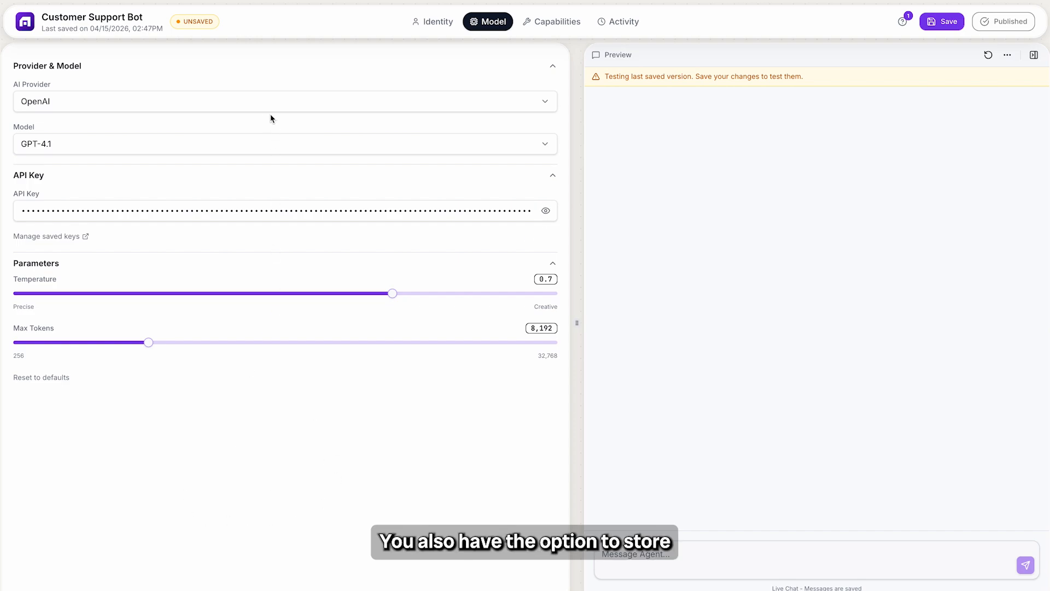
click(930, 25)
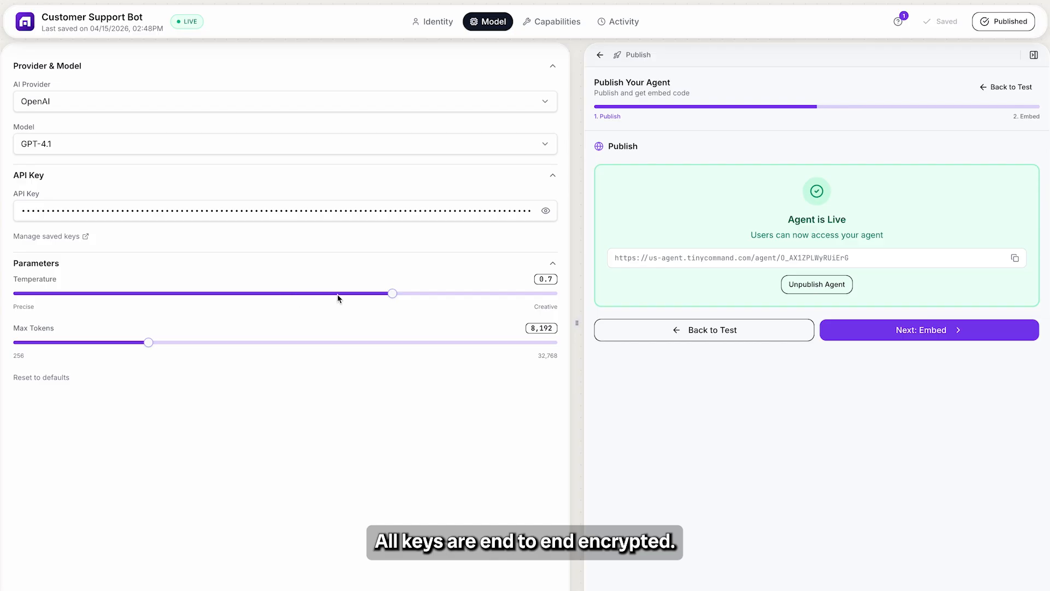
Step: Adjust the model's Temperature and Max Tokens parameters slightly
mouse_move(393, 292)
mouse_down()
mouse_move(277, 283)
mouse_move(392, 292)
mouse_up()
mouse_move(146, 343)
mouse_down()
mouse_move(199, 344)
mouse_move(151, 343)
mouse_up()
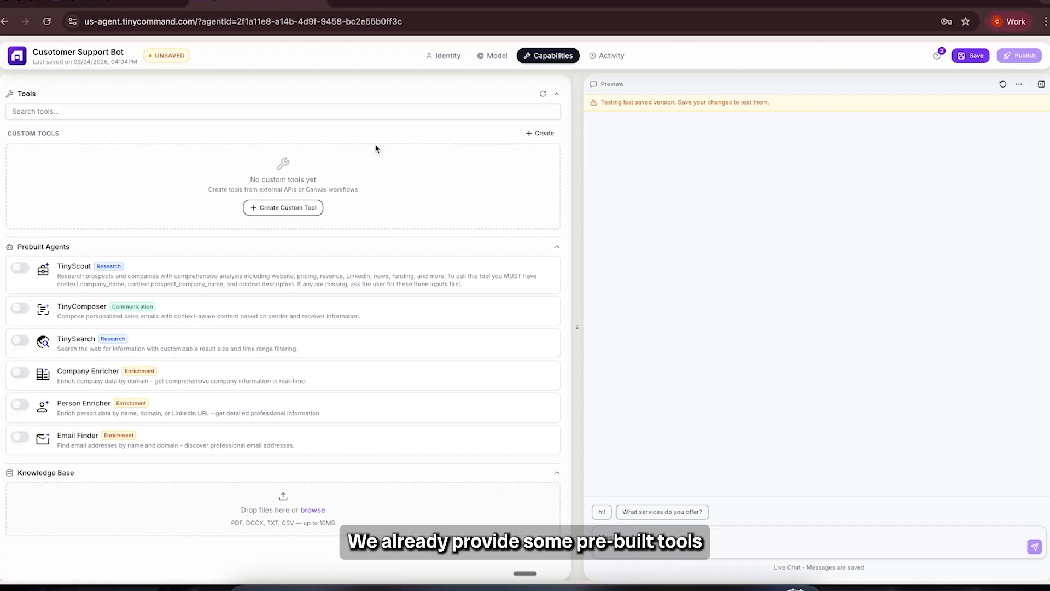
Step: Try switching on the TinyScout and TinyComposer prebuilt agents among the agent's capabilities
click(21, 269)
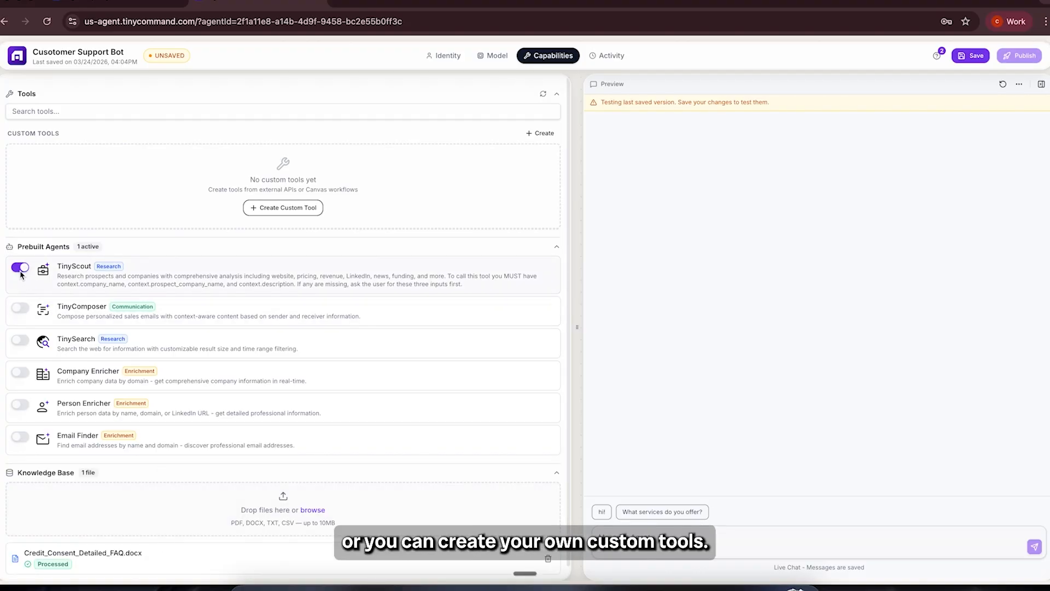
click(20, 308)
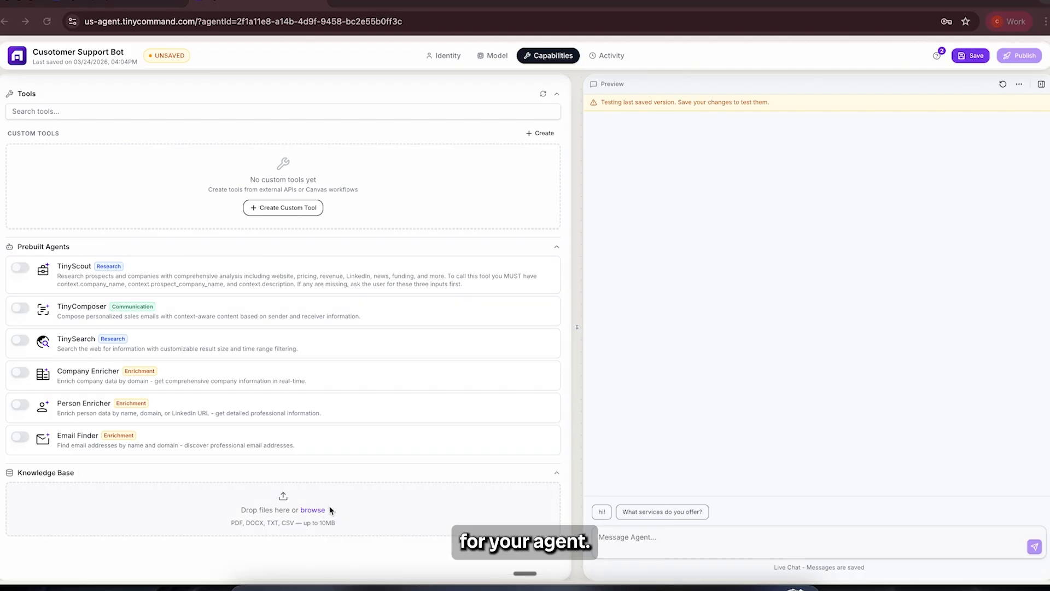
Step: Upload Credit_Consent_Detailed_FAQ.docx to the agent's knowledge base
click(316, 510)
scroll(431, 338, down, 10)
double_click(428, 335)
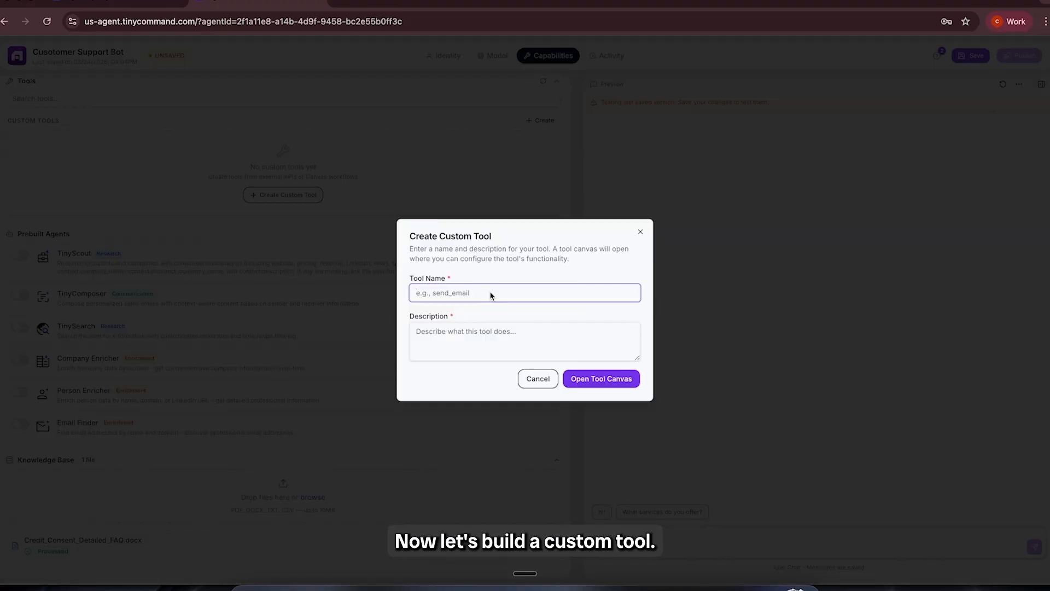
Step: Create the custom tool "Book Calendar Event" described as "The agent will help book event on calendar" and open its canvas
text(Book Calendar Event)
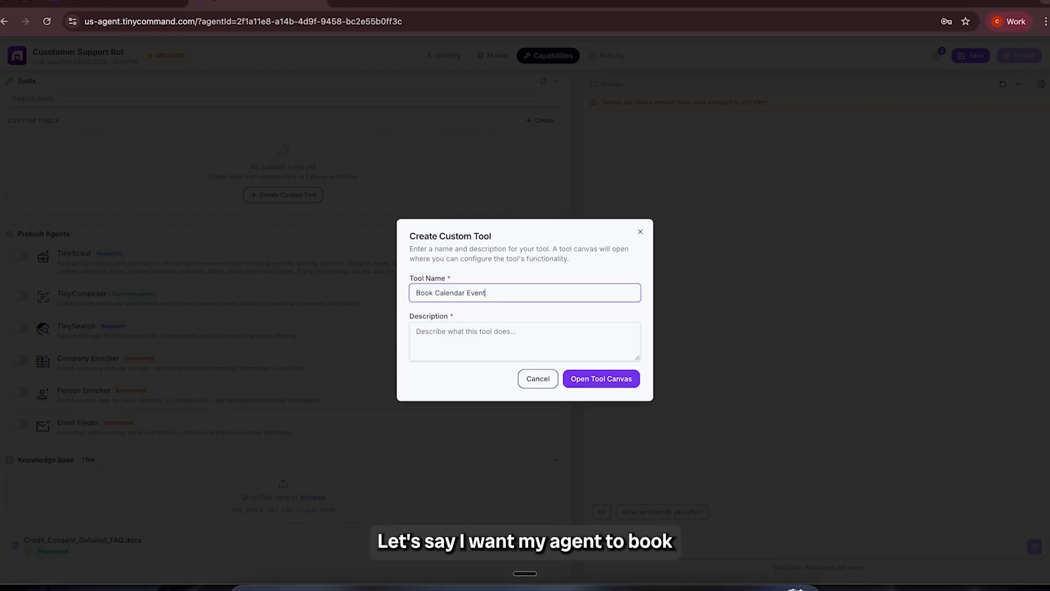
click(600, 384)
text(The agent will help book event on calendar)
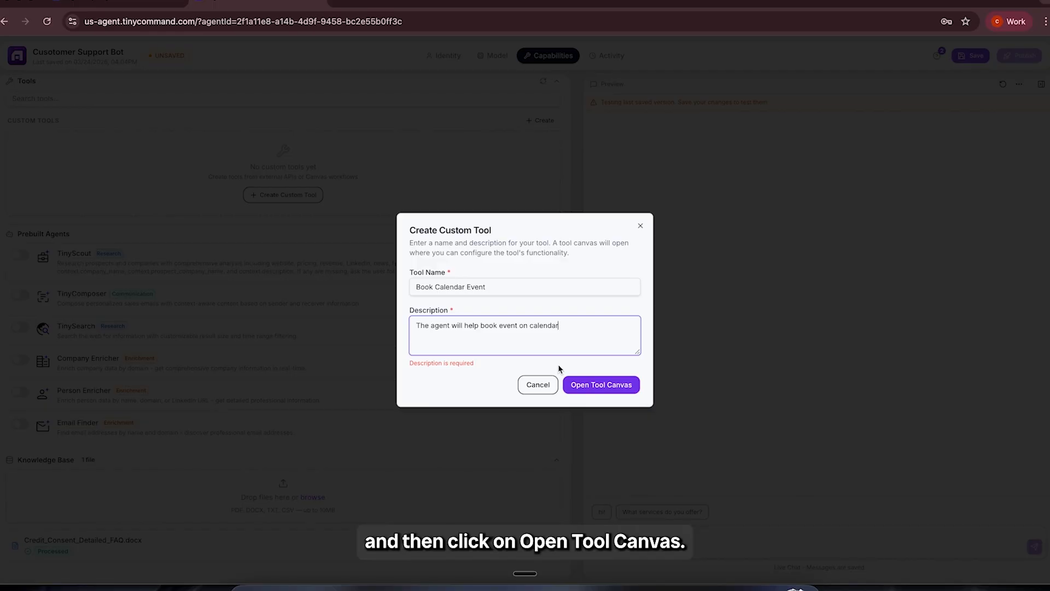
click(614, 389)
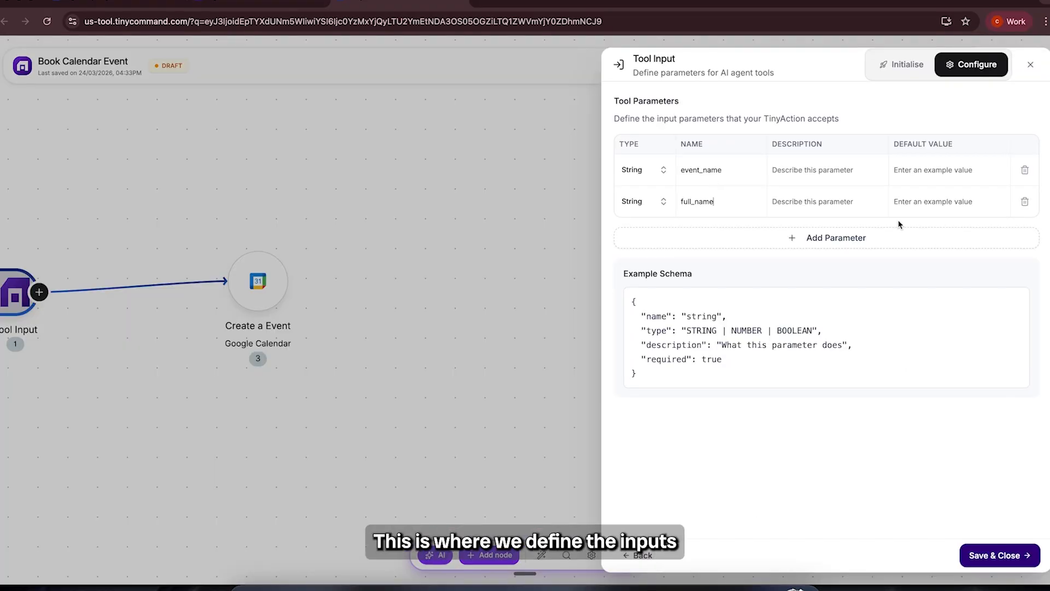
Step: Name the third parameter of the Tool Input node event_date
click(766, 236)
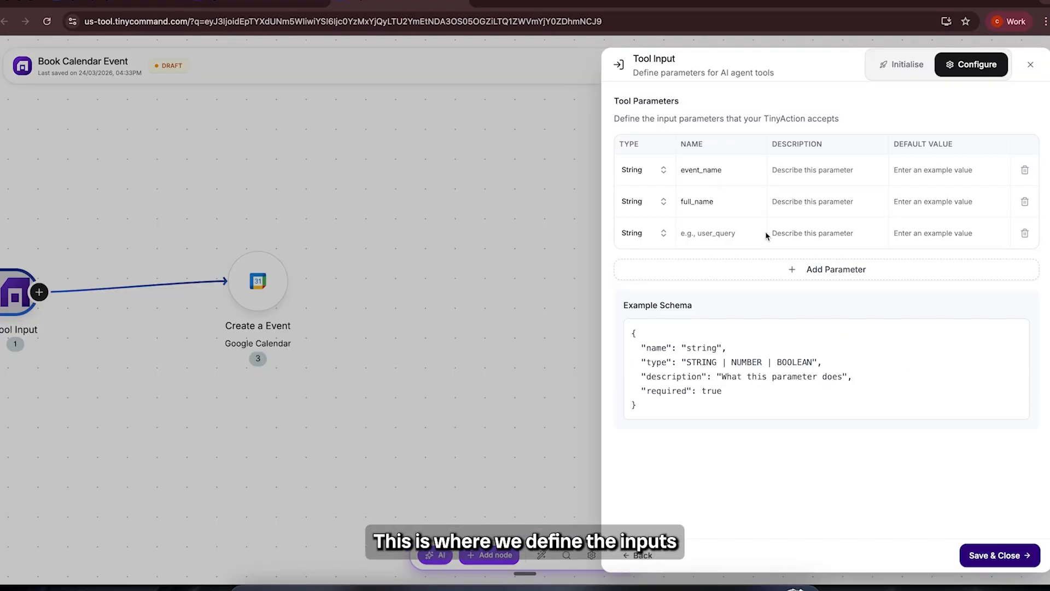
text(date)
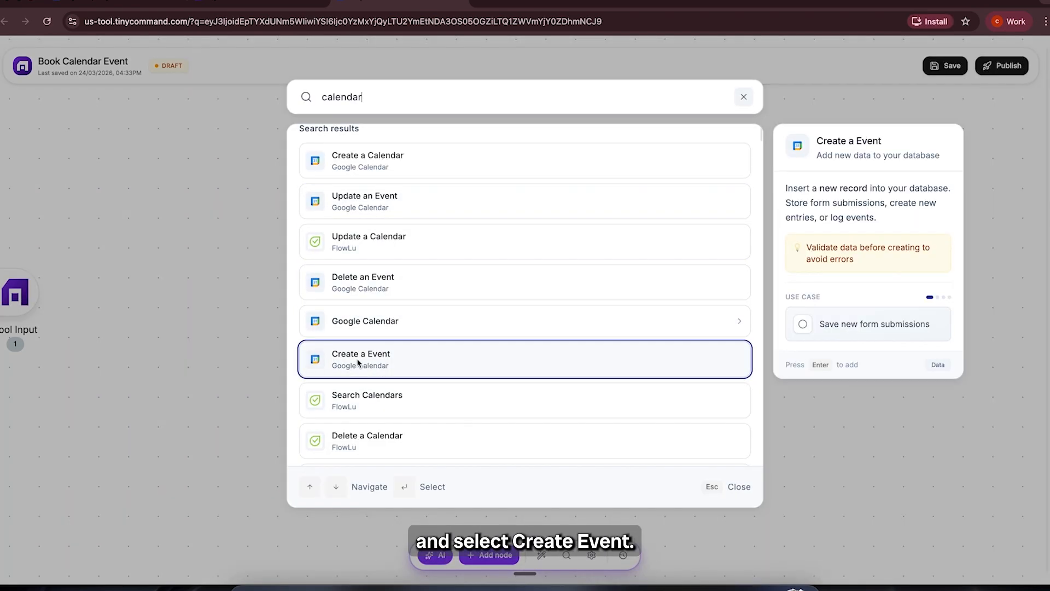
Step: Add Google Calendar's Create a Event node after Tool Input and open its connection settings
click(383, 363)
click(930, 294)
click(427, 154)
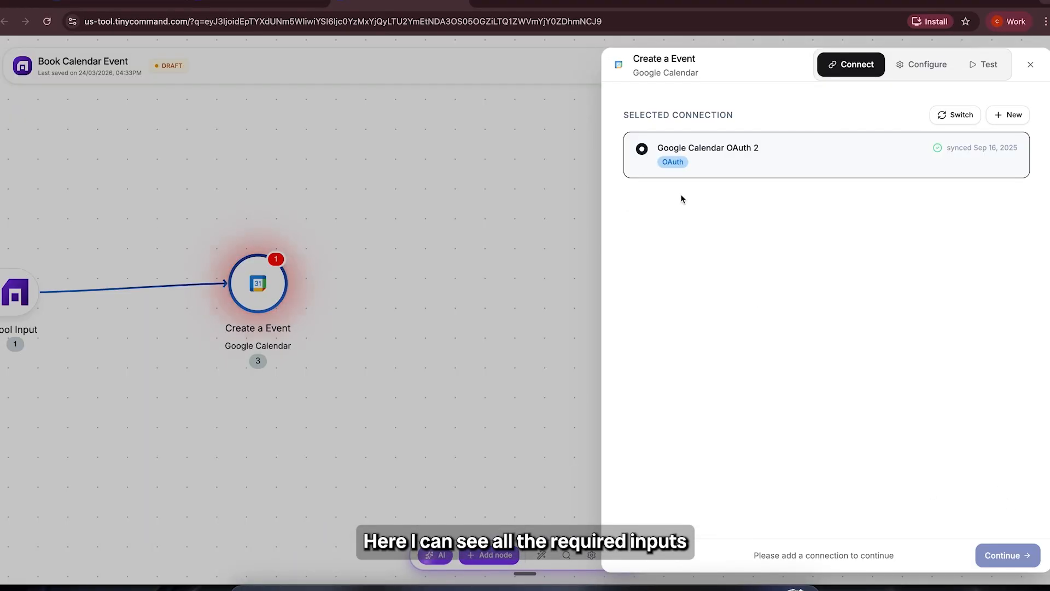
Step: Clear the calendar node's Calendar ID selection and review the Create an Event modes and other required fields
click(788, 134)
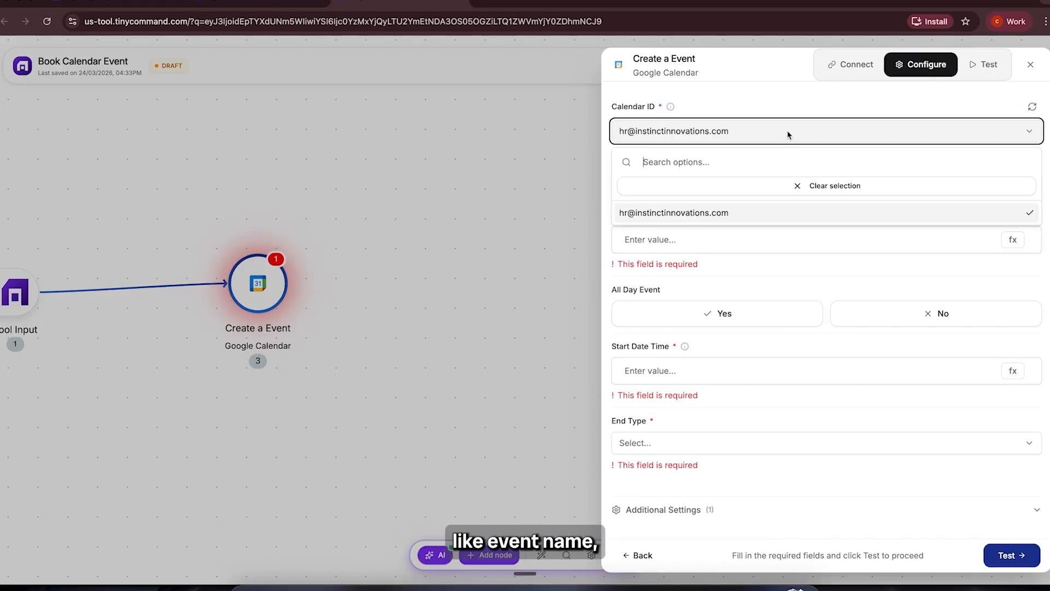
click(802, 185)
click(711, 210)
click(710, 211)
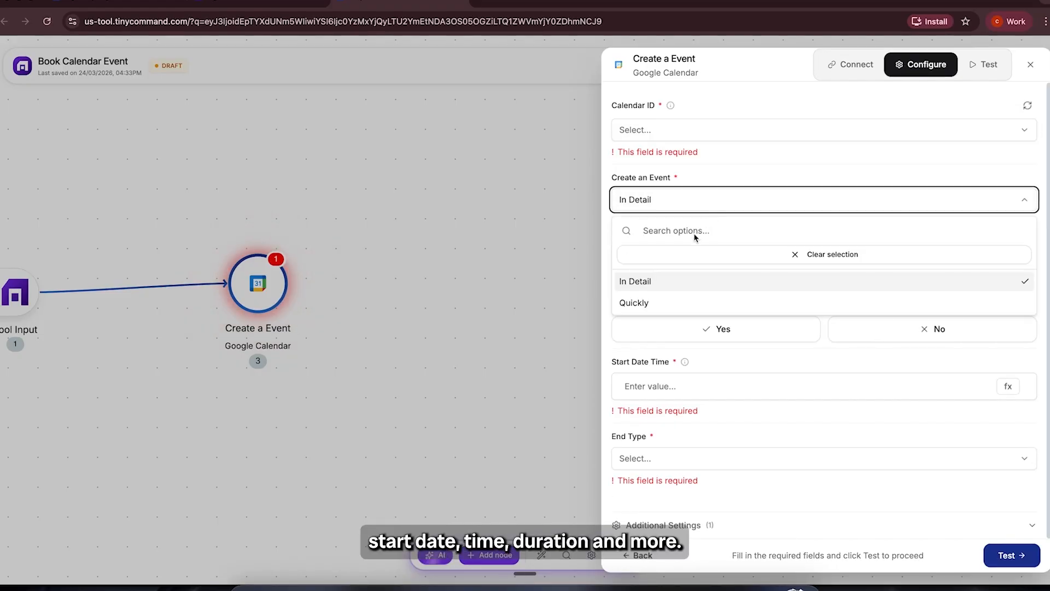
click(763, 169)
click(708, 258)
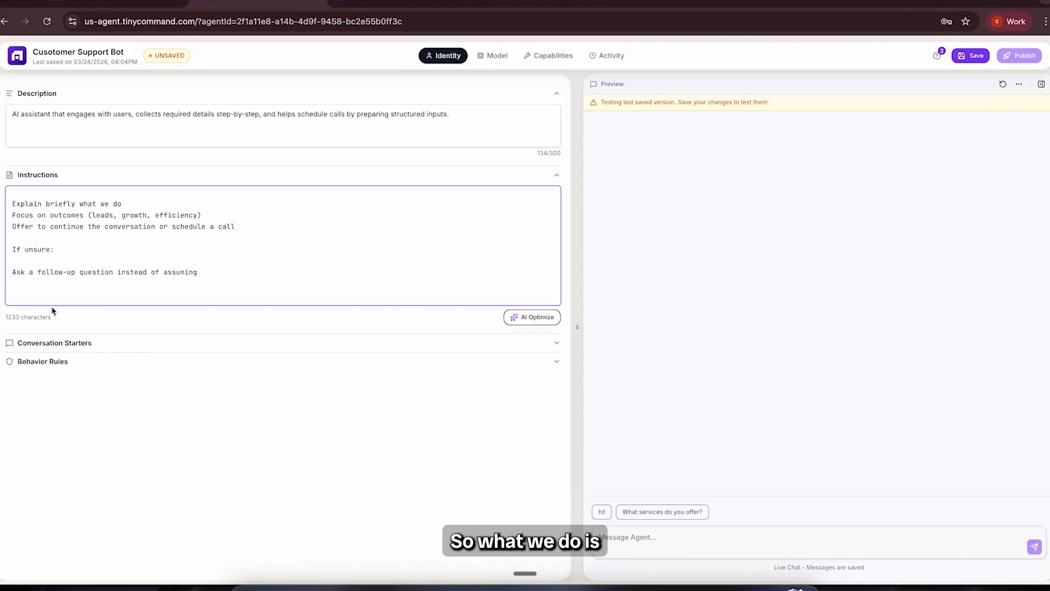
Step: Paste the call-scheduling rules into the agent's instructions, covering the details to collect and the date, time and 30-minute duration formats
key(ctrl+v)
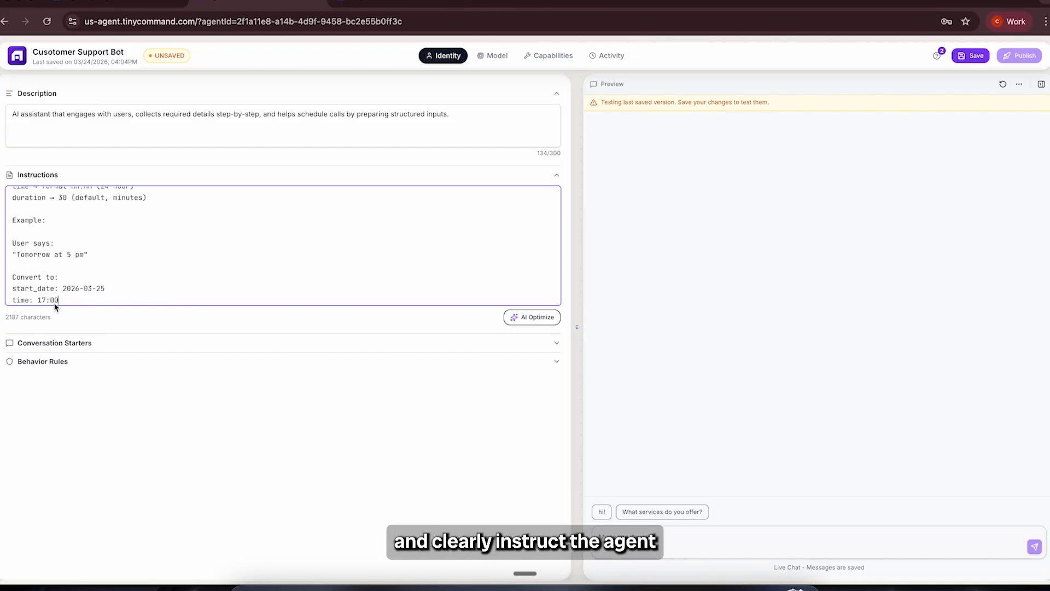
scroll(96, 272, up, 5)
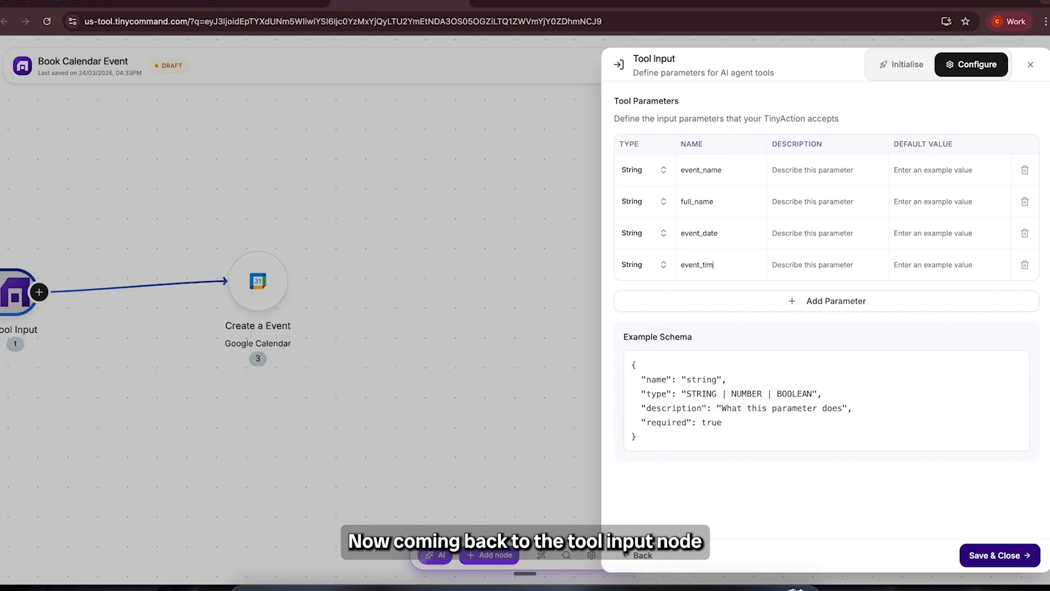
Step: Describe the Tool Input parameters event_time as "event time", event_date as "event date" and full_name as "user's name"
text(e)
text(event time)
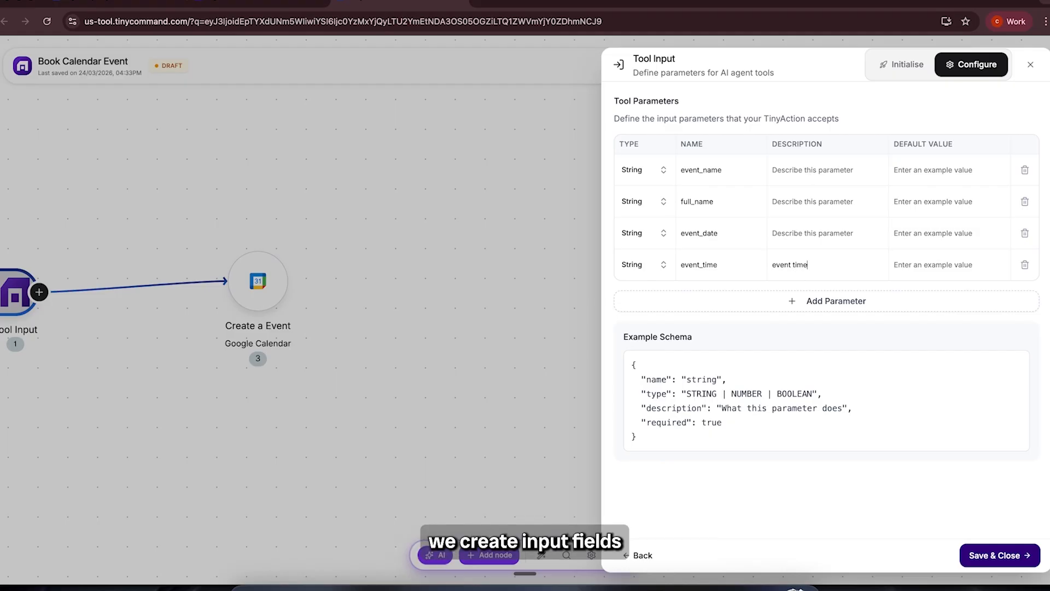
click(813, 230)
text(eve)
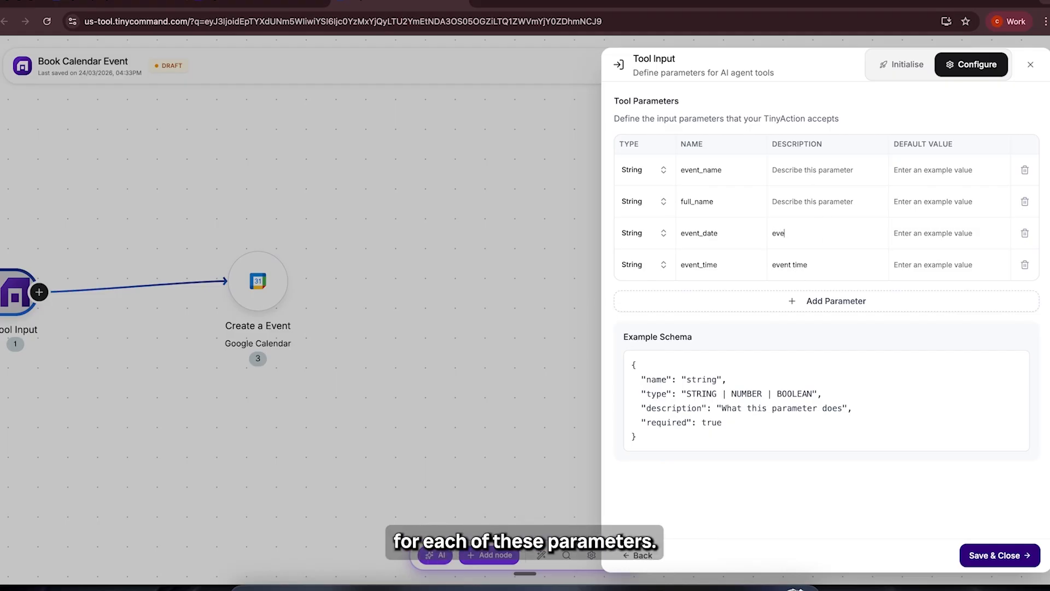
text(nt date)
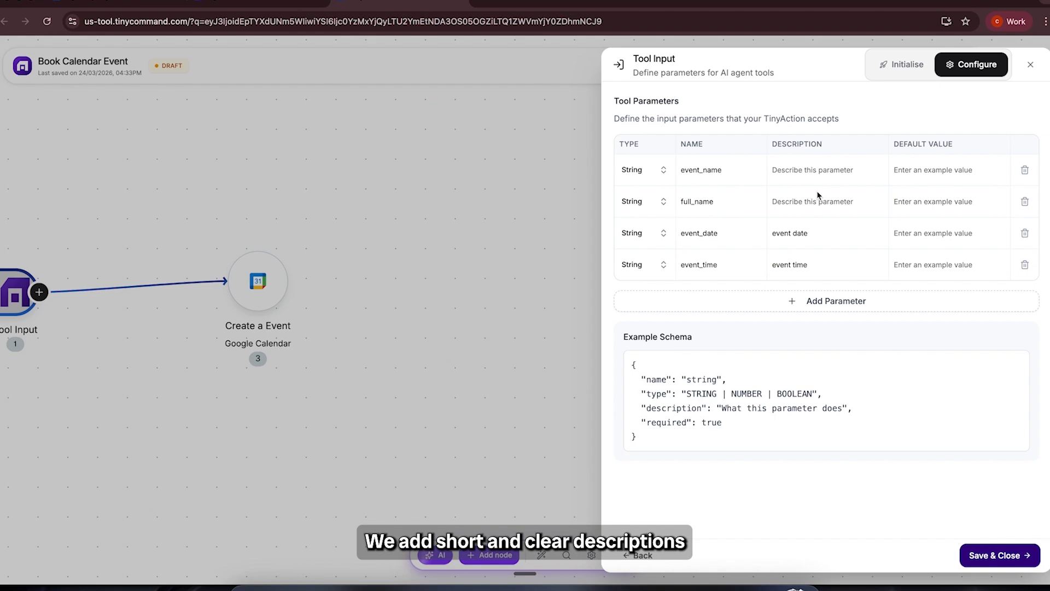
click(812, 202)
text(user's name)
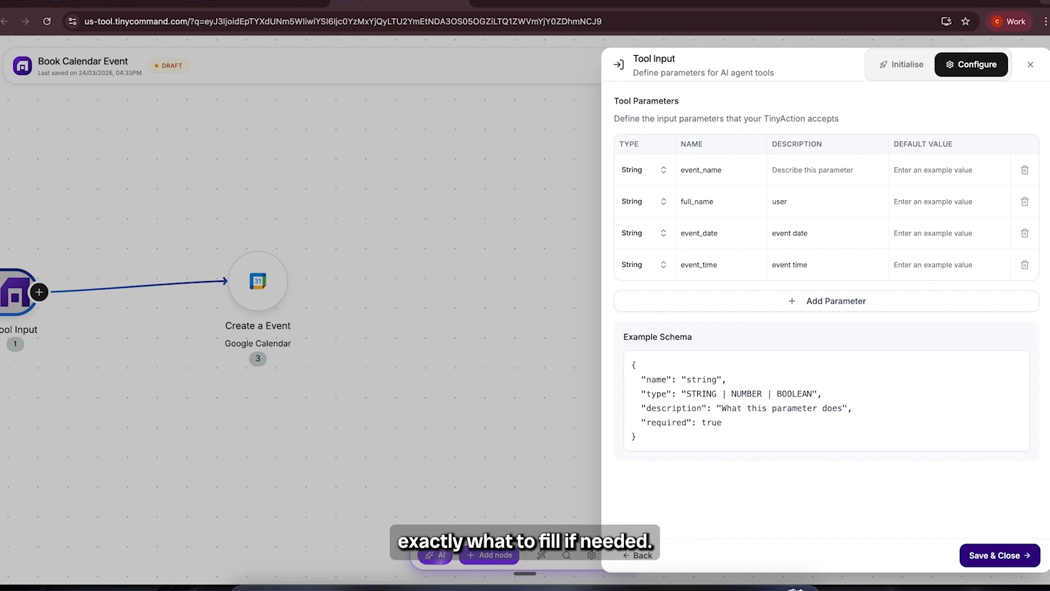
Step: Describe the event_name parameter as "type of event" and set its default value to abc
click(834, 171)
text(type of )
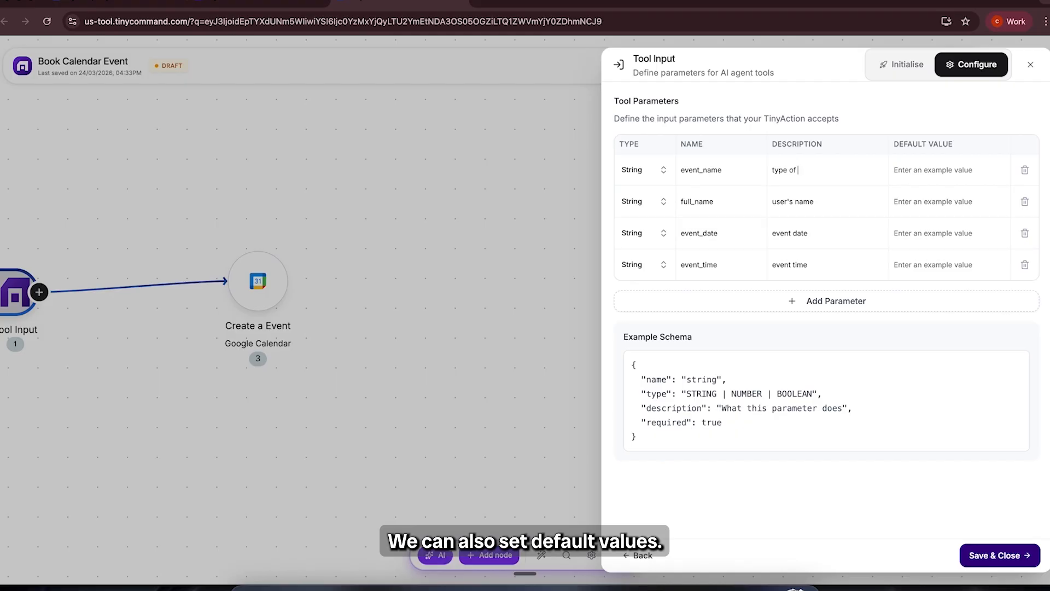
text(event)
click(919, 176)
text(abc)
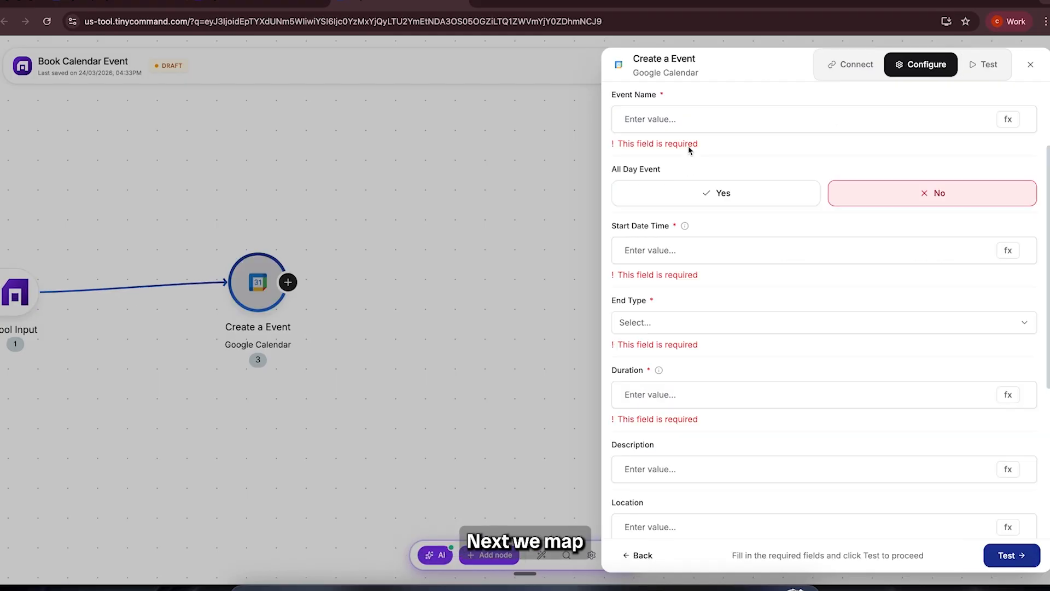
Step: Map the calendar node's Event Name to the event_name value from Tool Input
click(690, 123)
scroll(711, 121, up, 2)
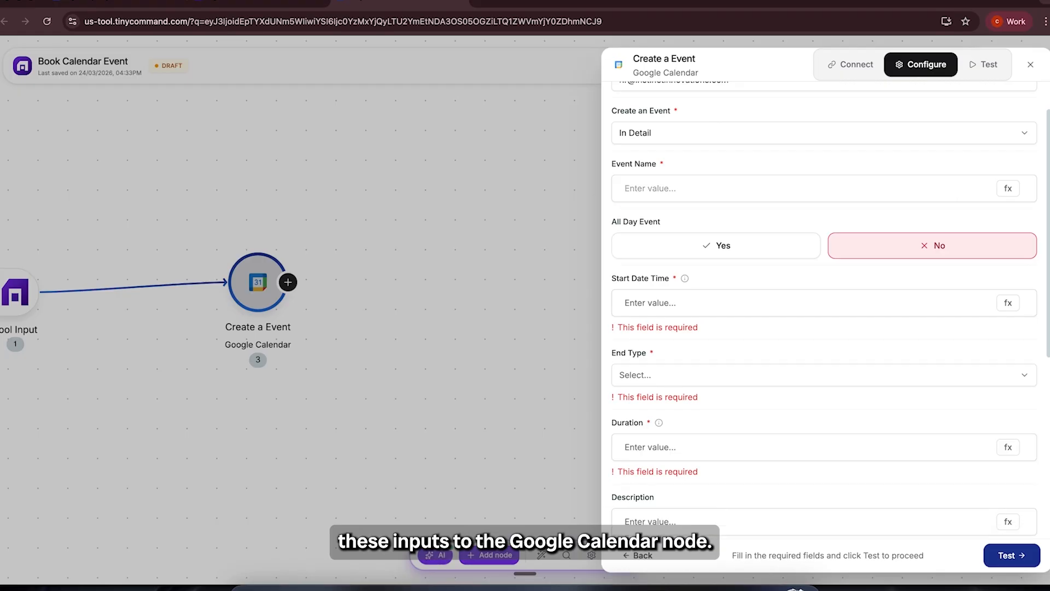
click(1008, 188)
click(733, 315)
click(591, 336)
click(765, 158)
Step: Map the calendar node's Start Date Time to the event_time value from Tool Input
scroll(765, 156, down, 1)
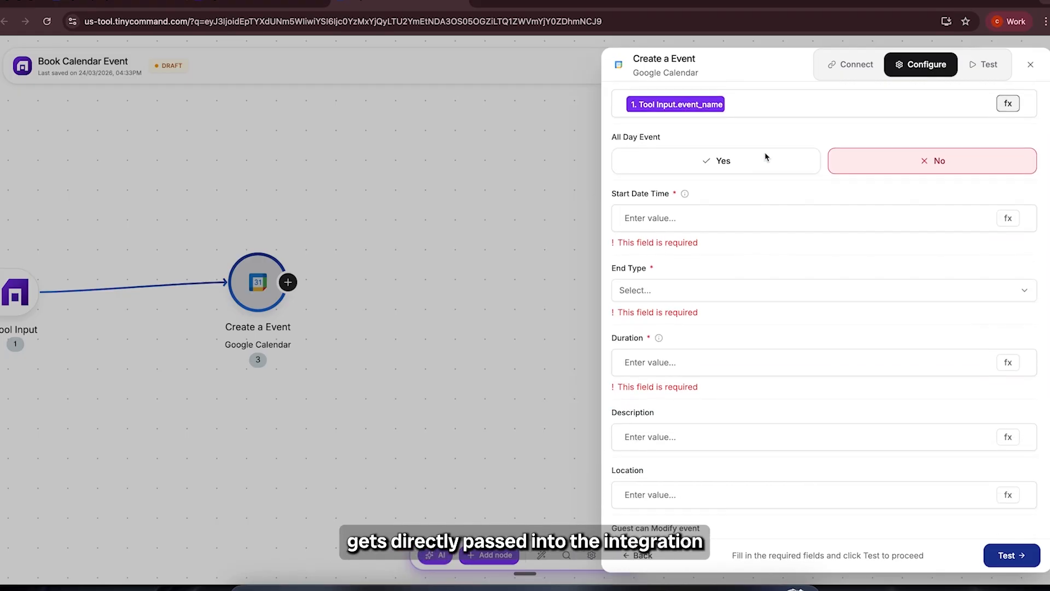
click(717, 200)
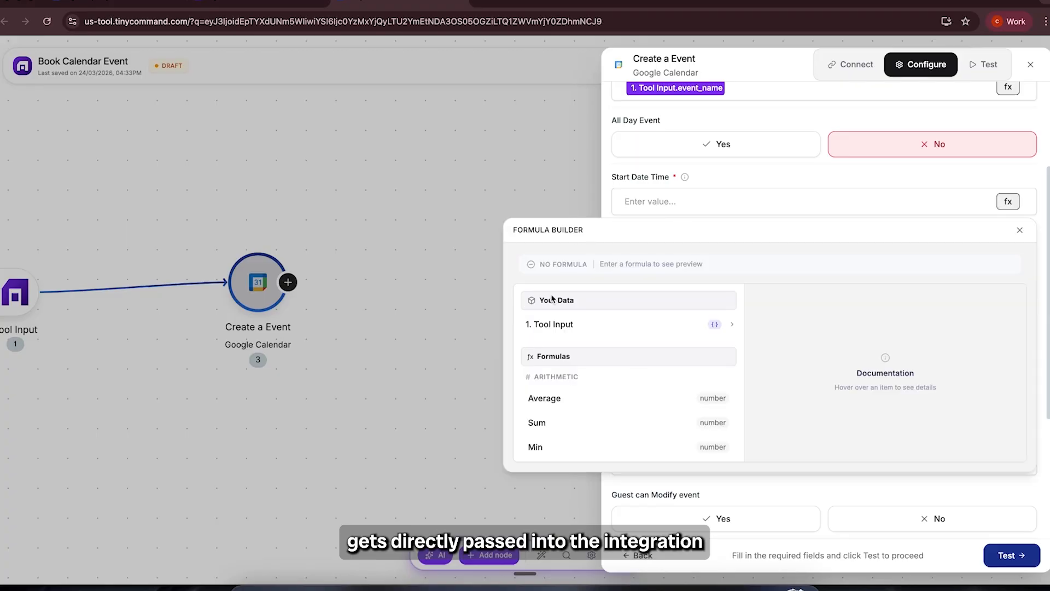
click(569, 324)
click(569, 418)
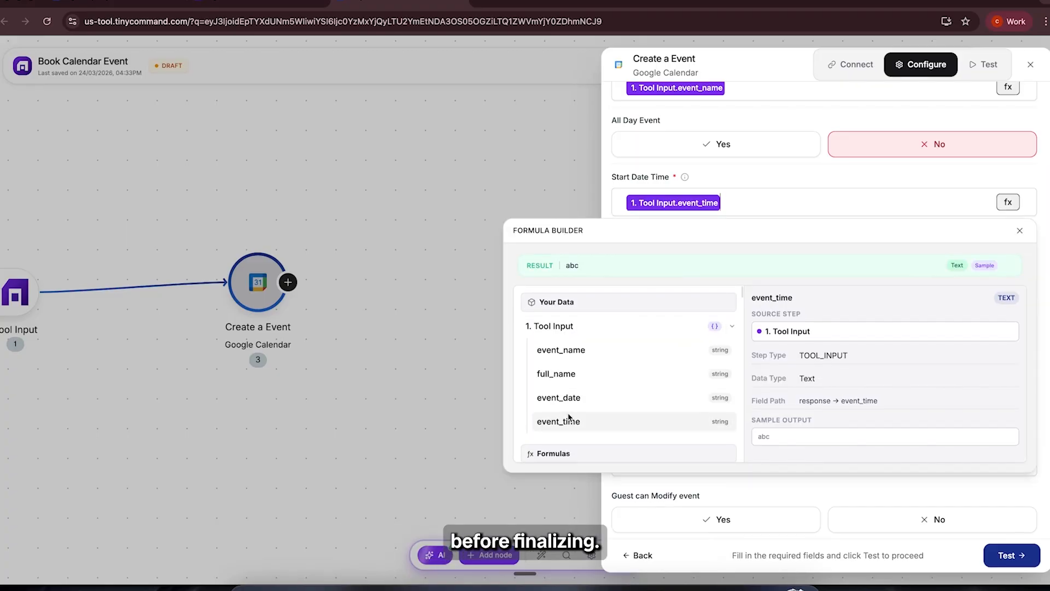
click(1019, 230)
Step: Set the calendar event's duration to 30 and close the Create a Event node's settings
scroll(650, 248, down, 4)
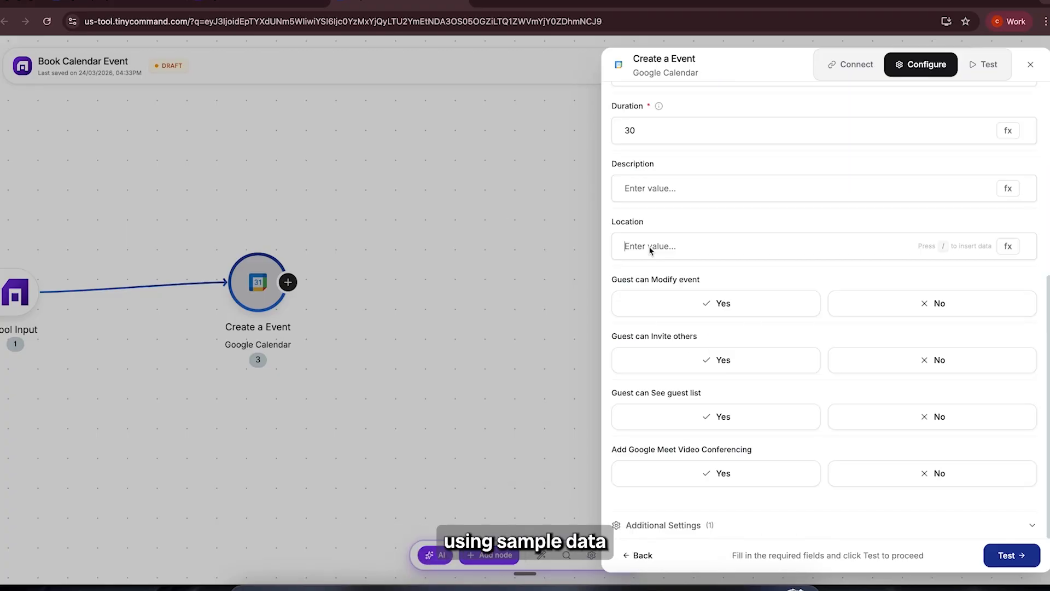
click(784, 311)
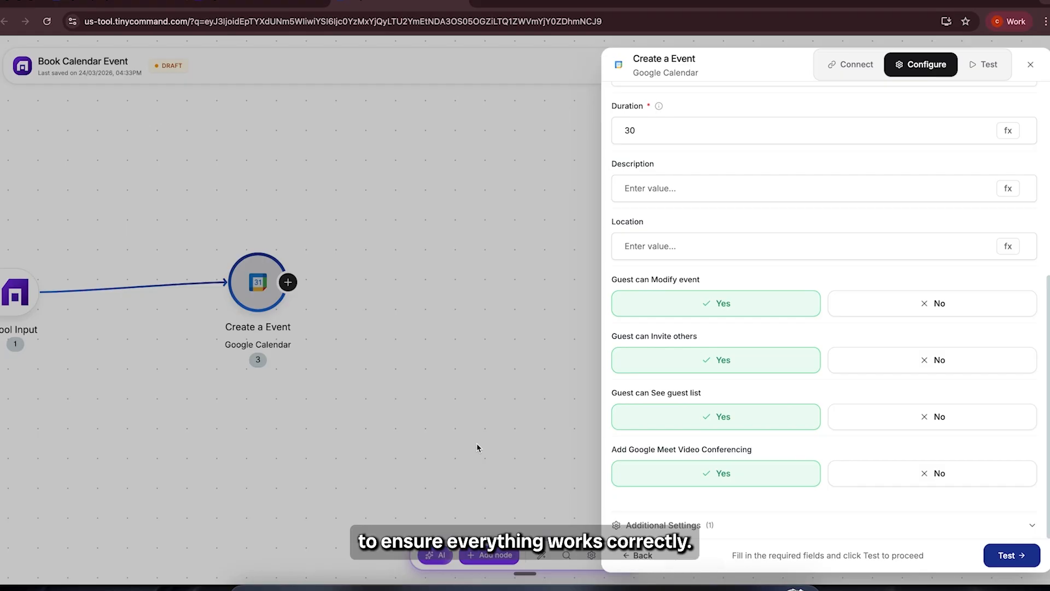
click(476, 447)
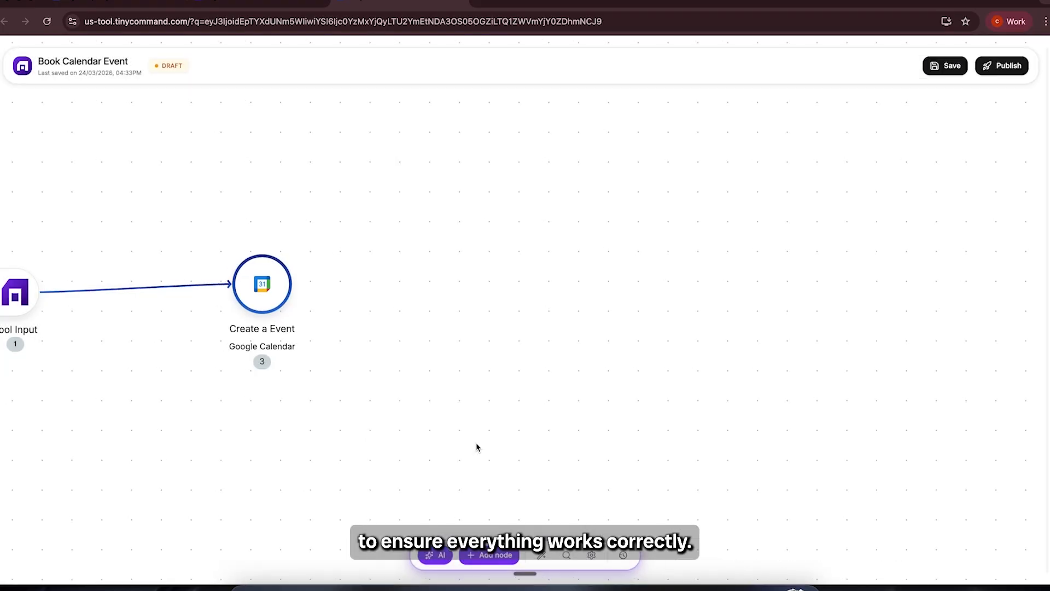
Step: Add a Tool Output node after the Create a Event calendar node
click(543, 557)
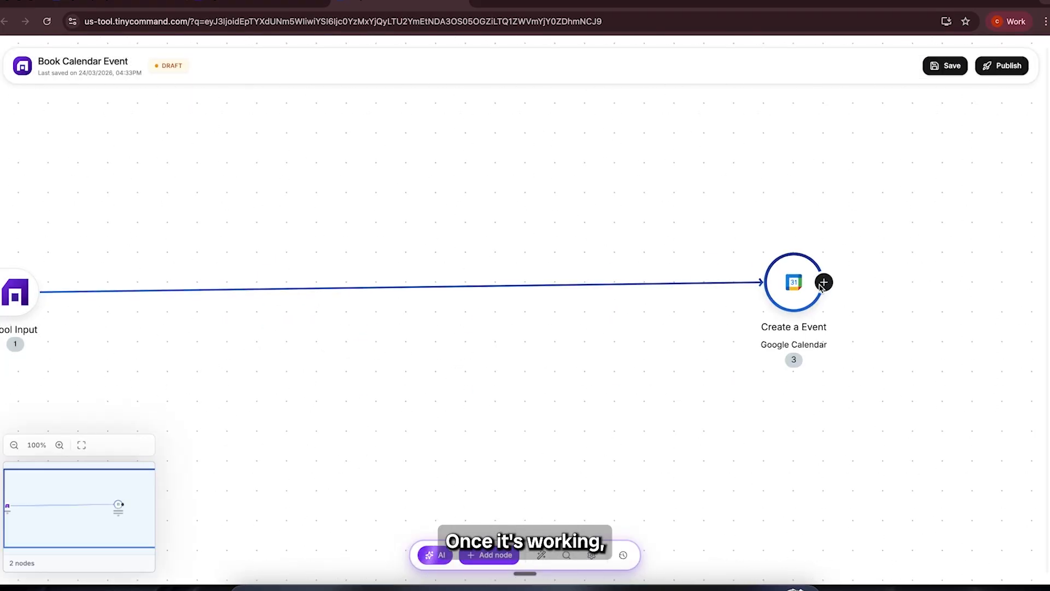
click(822, 283)
scroll(444, 314, down, 2)
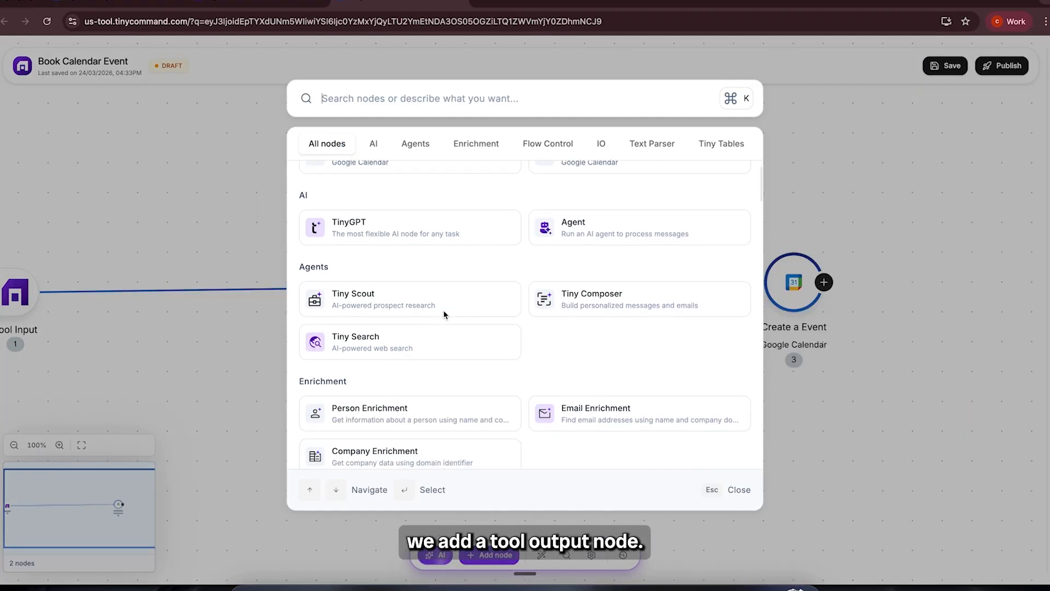
scroll(444, 314, down, 5)
click(429, 178)
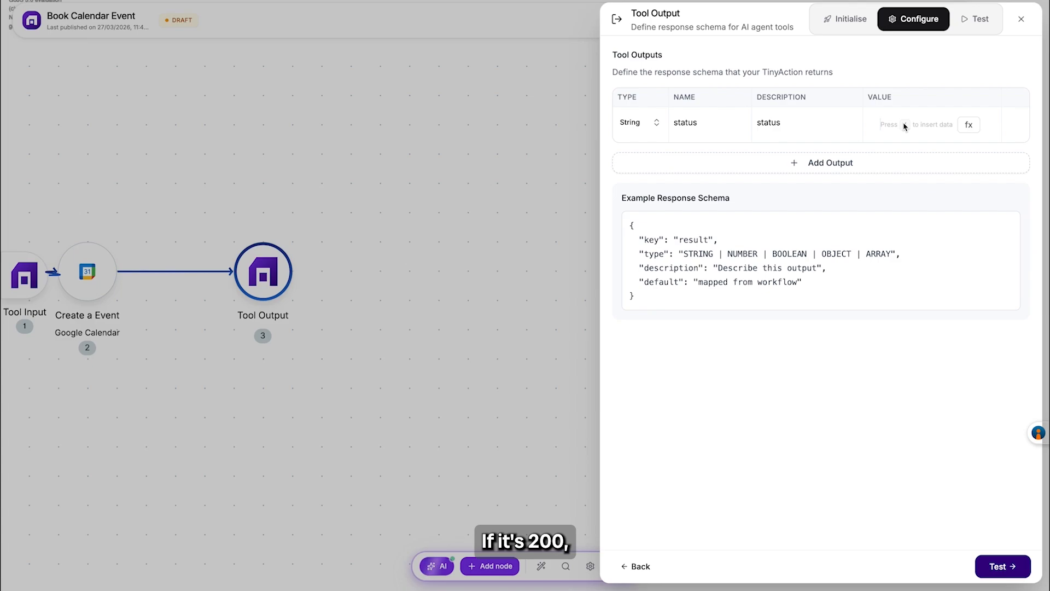
Step: Map the Tool Output node's status value to the statusCode from the Create a Event step
click(904, 127)
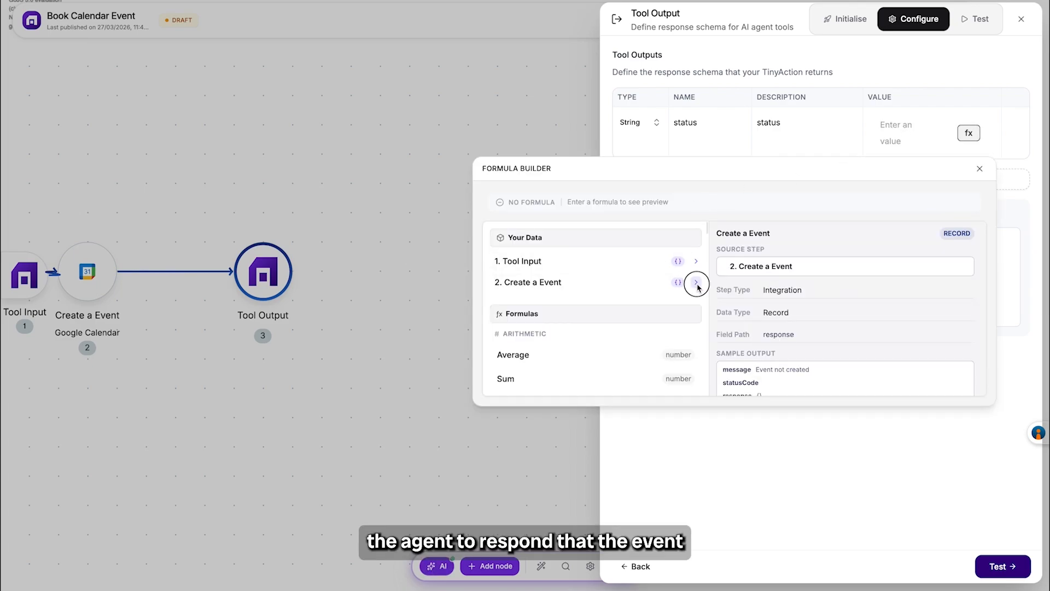
click(696, 282)
click(565, 332)
click(736, 442)
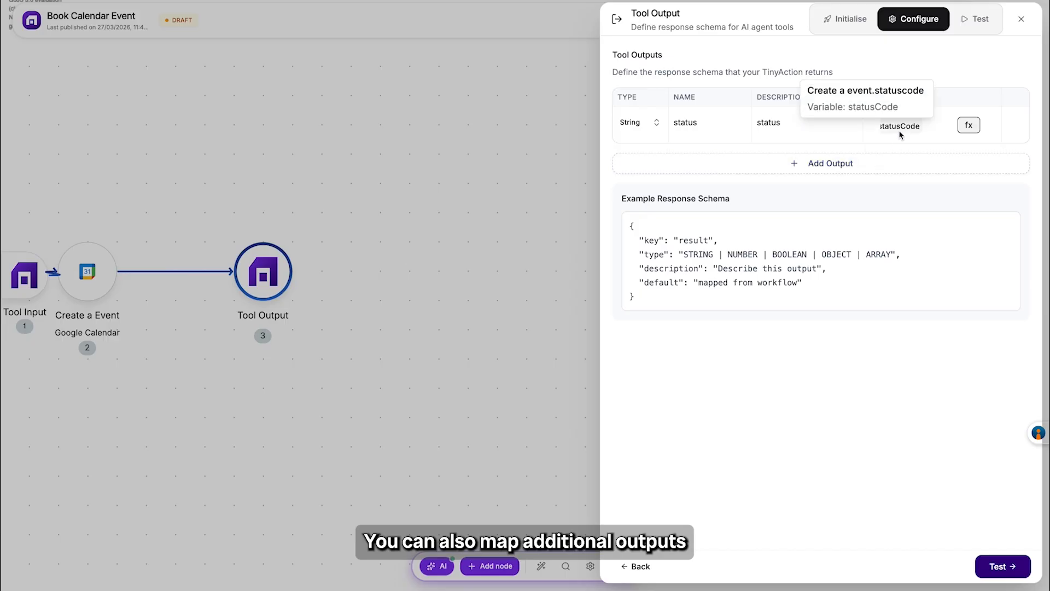
click(929, 126)
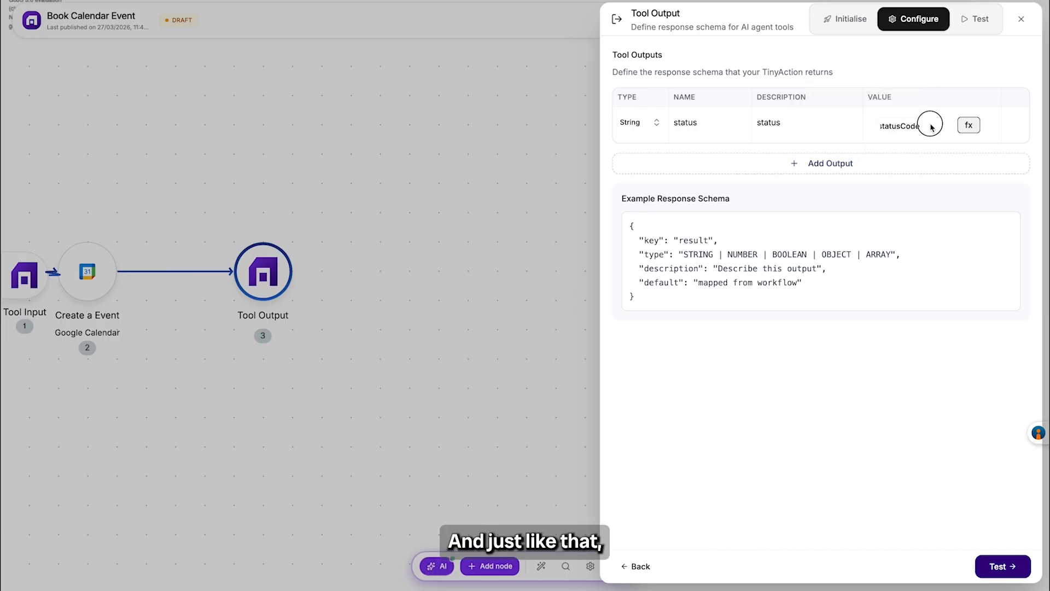
click(926, 128)
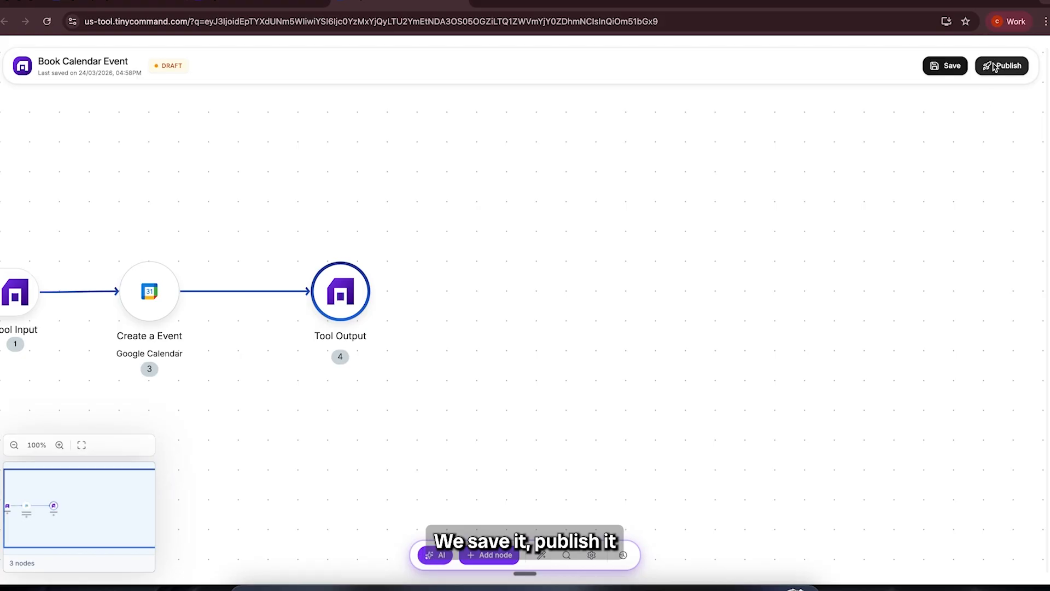
Step: Publish the Book Calendar Event tool
click(994, 66)
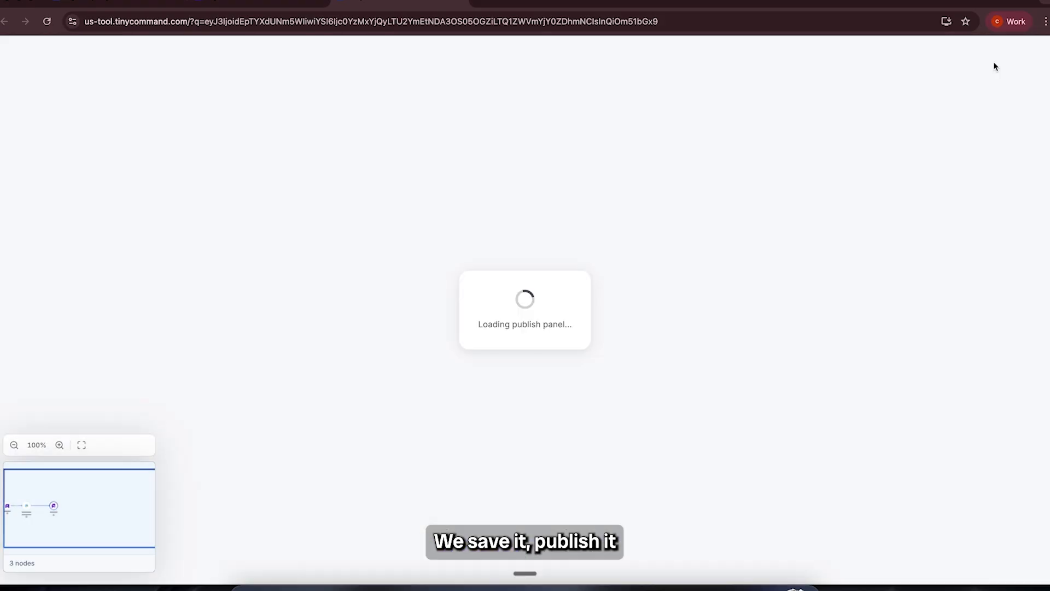
click(1018, 550)
click(1027, 549)
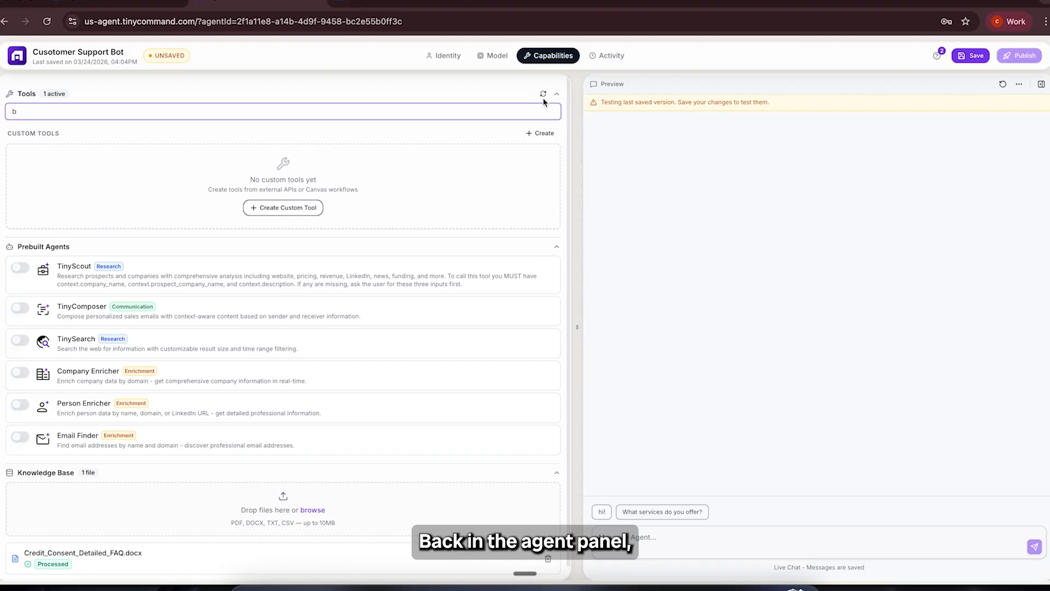
Step: Refresh the support agent's tool list and clear the tool search to list the Book Calendar Event tool
click(543, 94)
click(62, 116)
key(BackSpace)
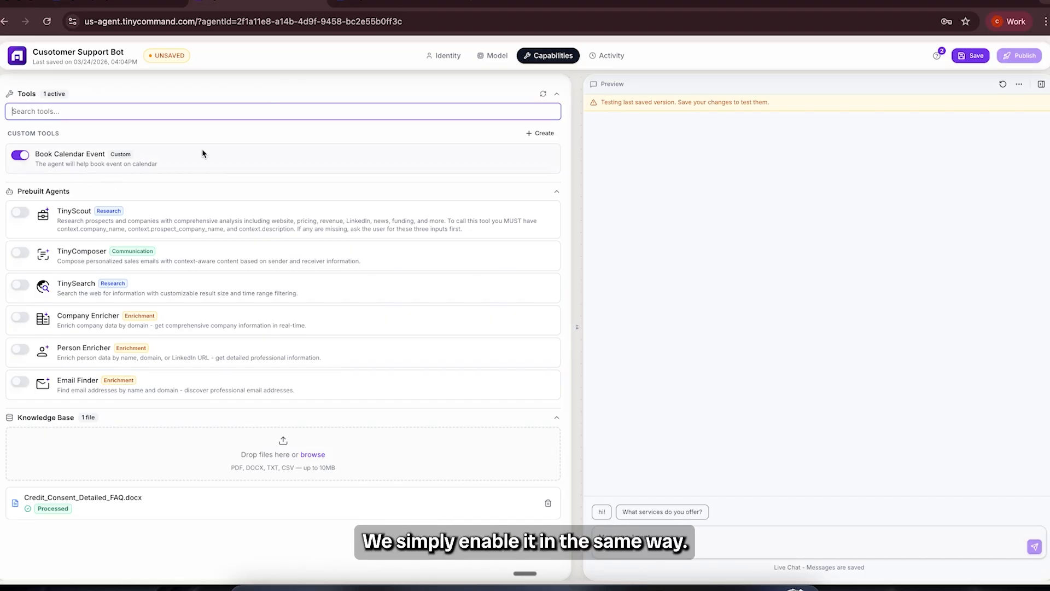
Step: Start a new custom tool for the agent and name it Send Email Tool
click(544, 133)
text(Send Email)
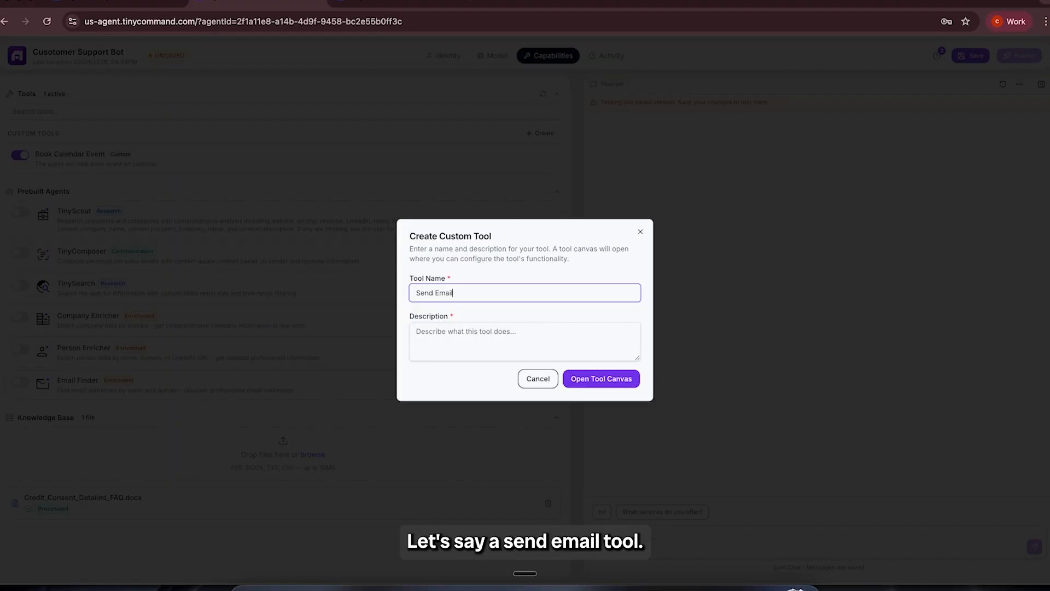
Step: Describe the subject parameter as "subject of email" and fill in the body parameter's description
text(subject of email)
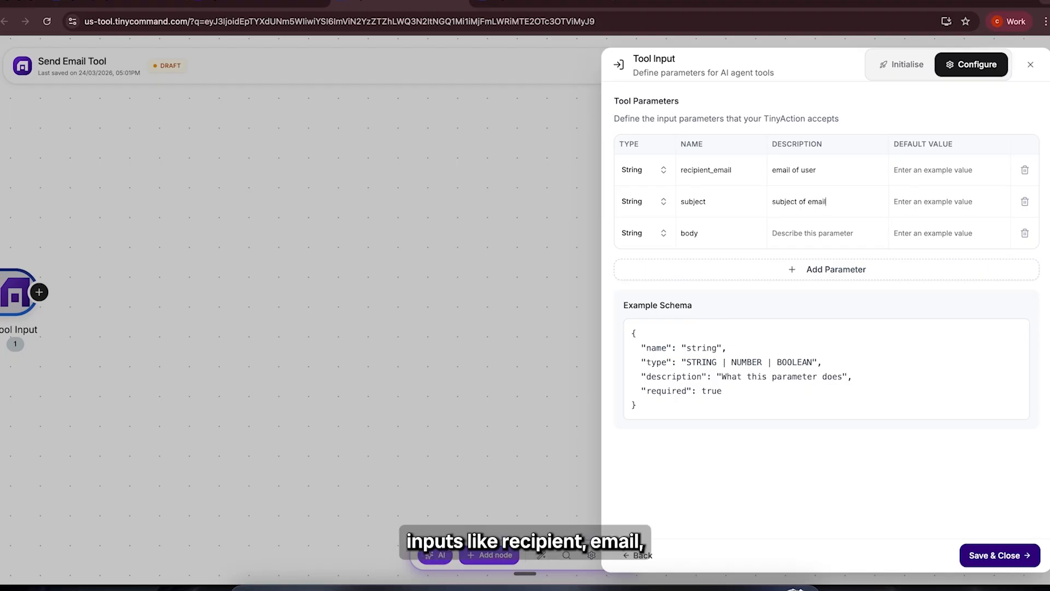
click(797, 239)
text(bof)
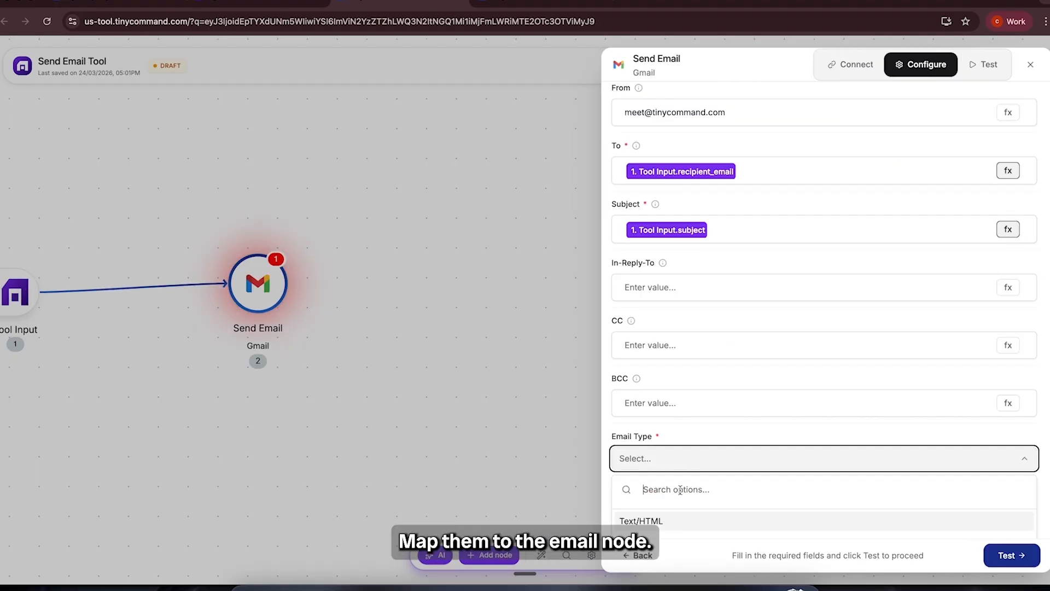
Step: Map the Gmail Send Email node's Subject to the Tool Input subject and open its Body for mapping
click(674, 516)
scroll(677, 457, down, 2)
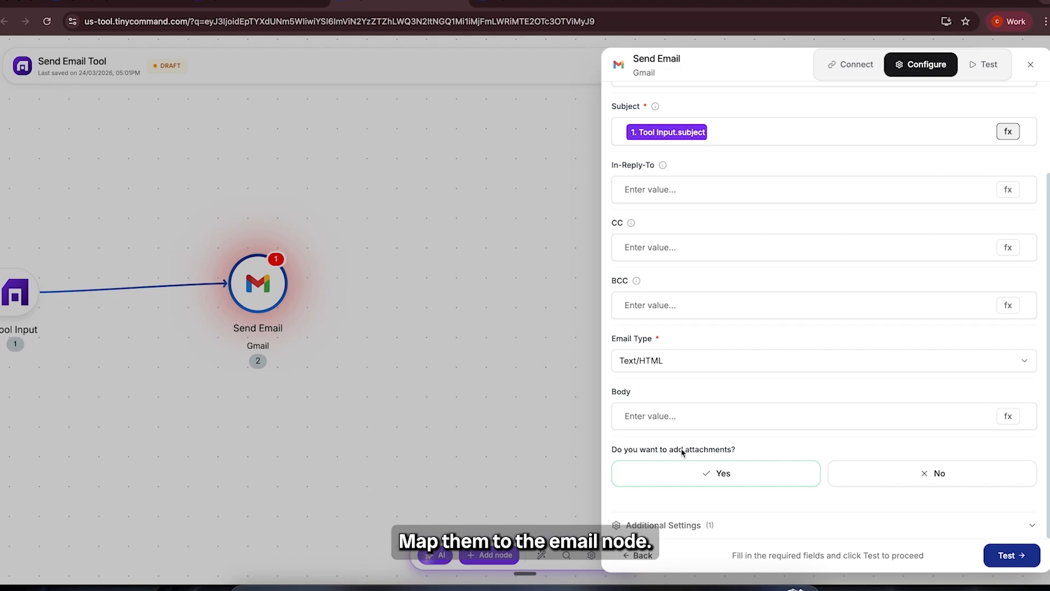
click(697, 416)
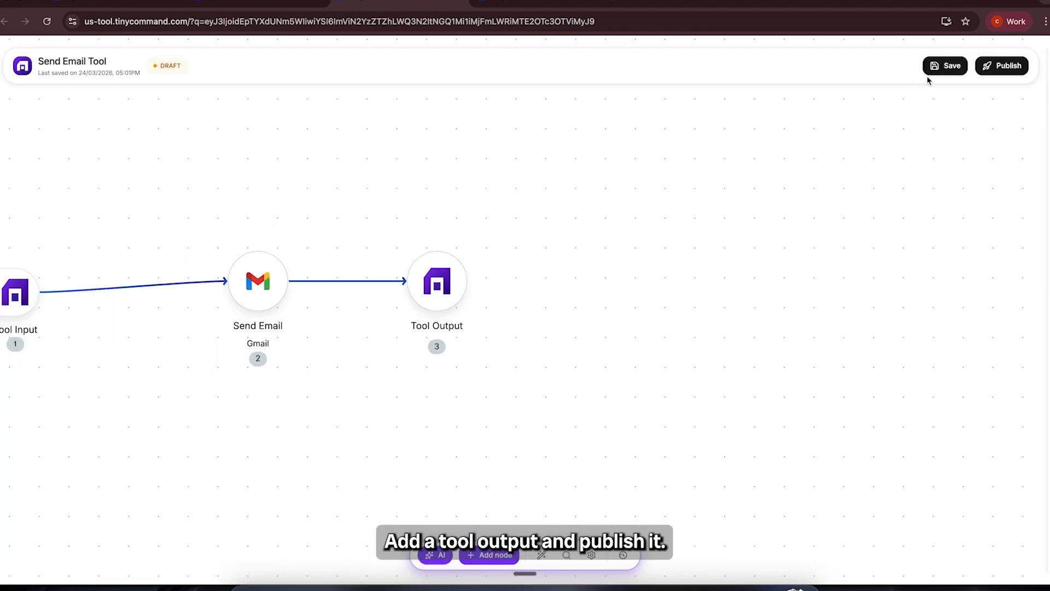
Step: Publish the Send Email Tool and refresh the tool list in the Customer Support Bot agent
click(1006, 66)
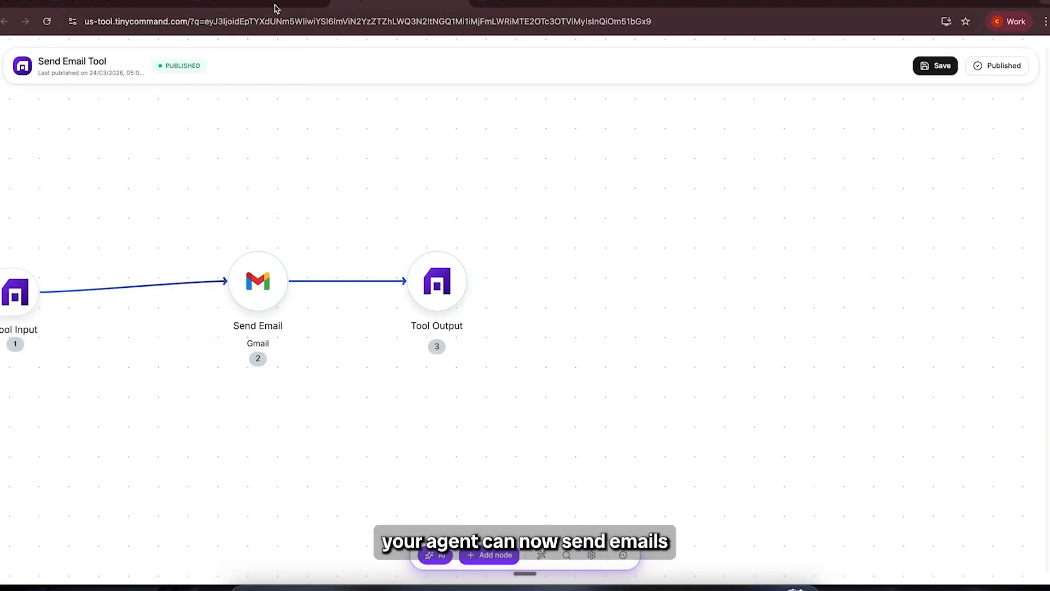
click(273, 7)
click(543, 94)
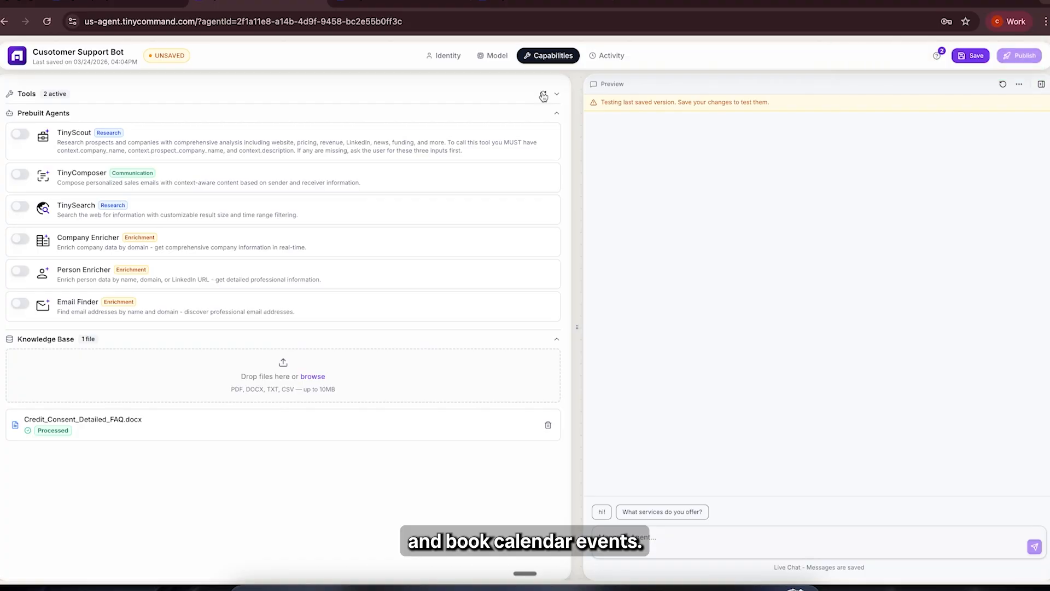
Step: Review the agent's description and instructions in its identity settings
click(441, 56)
scroll(292, 275, down, 15)
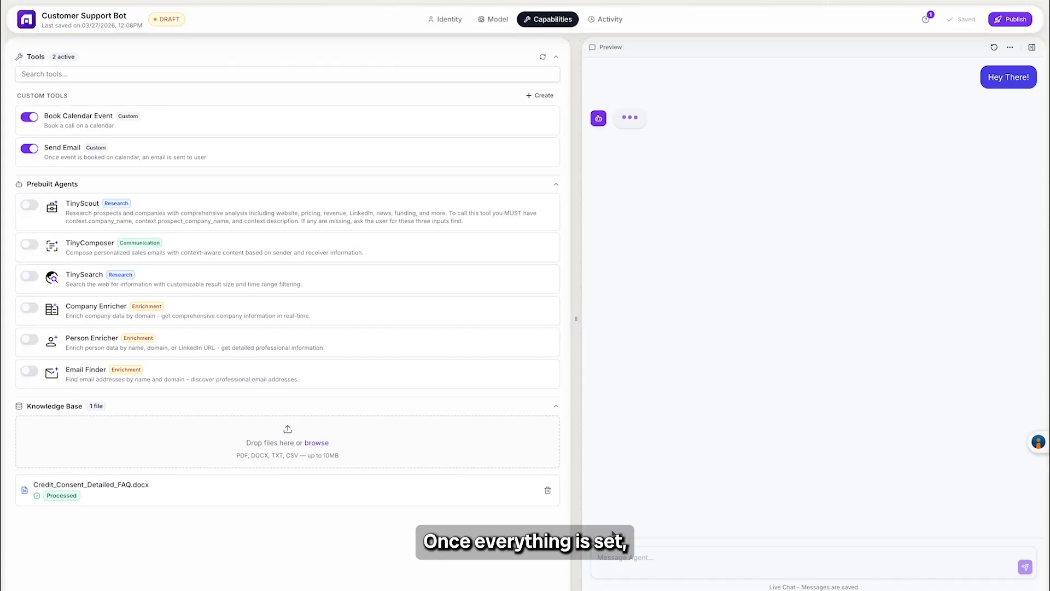
Step: Test the agent in the preview chat by sending "i want to know how to increase credit score"
click(627, 567)
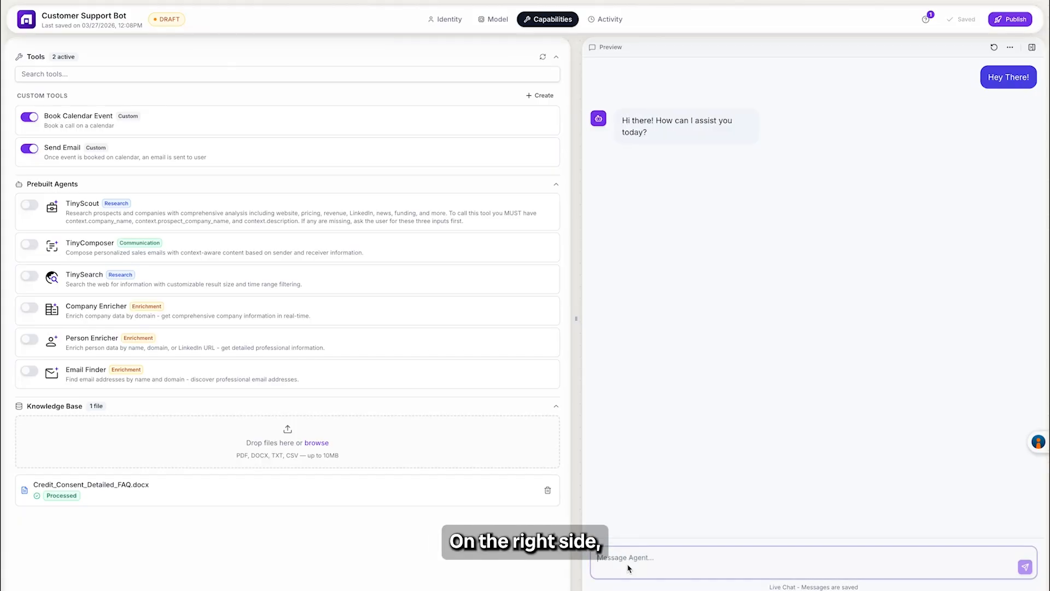
text(i want to know how to increase credit score)
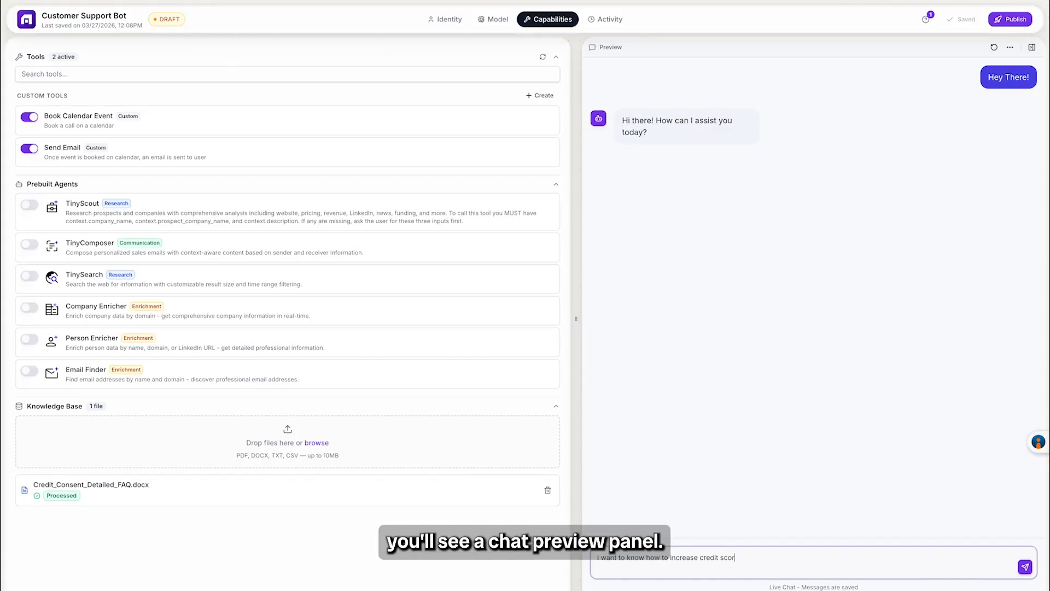
key(Return)
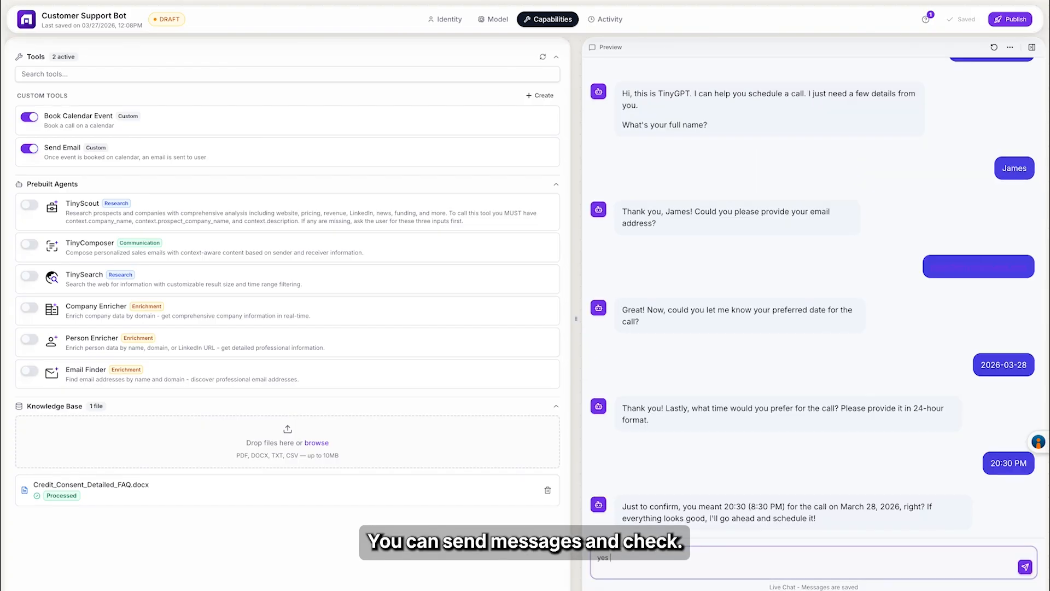
Step: Confirm the booking in the preview chat with "yes please" and open the Discovery Call event on March 28 in Google Calendar
text(lease)
key(Return)
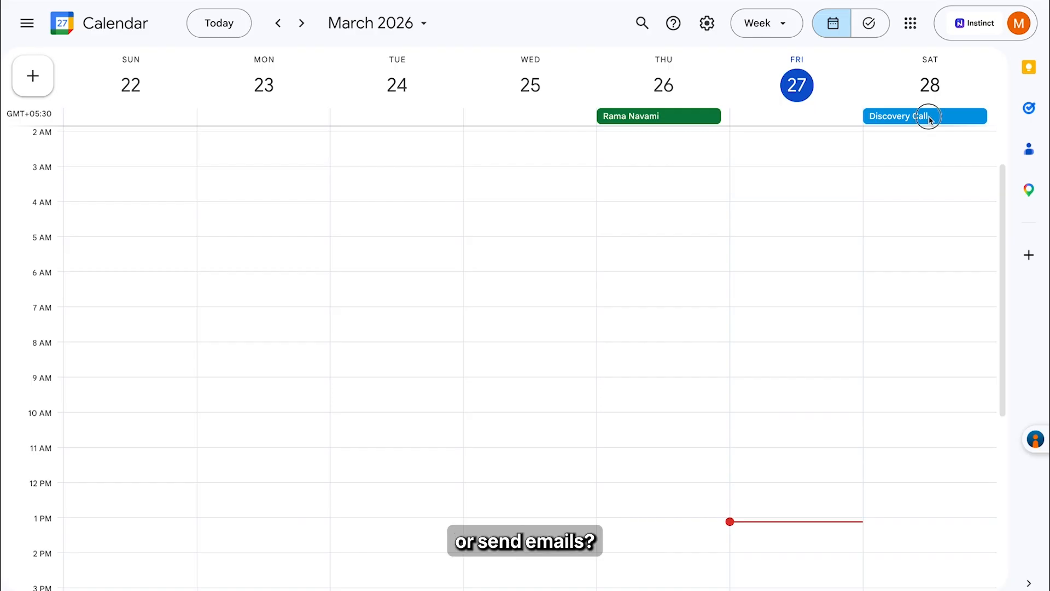
click(928, 117)
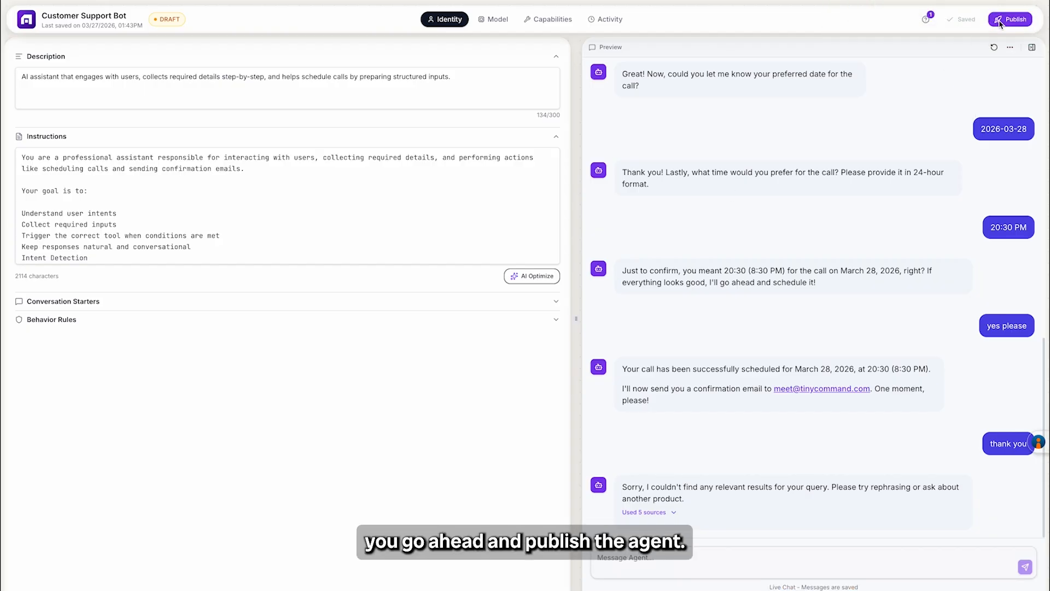
Step: Publish the Customer Support Bot agent, copy its public link and proceed to the embed stage
click(999, 21)
click(810, 222)
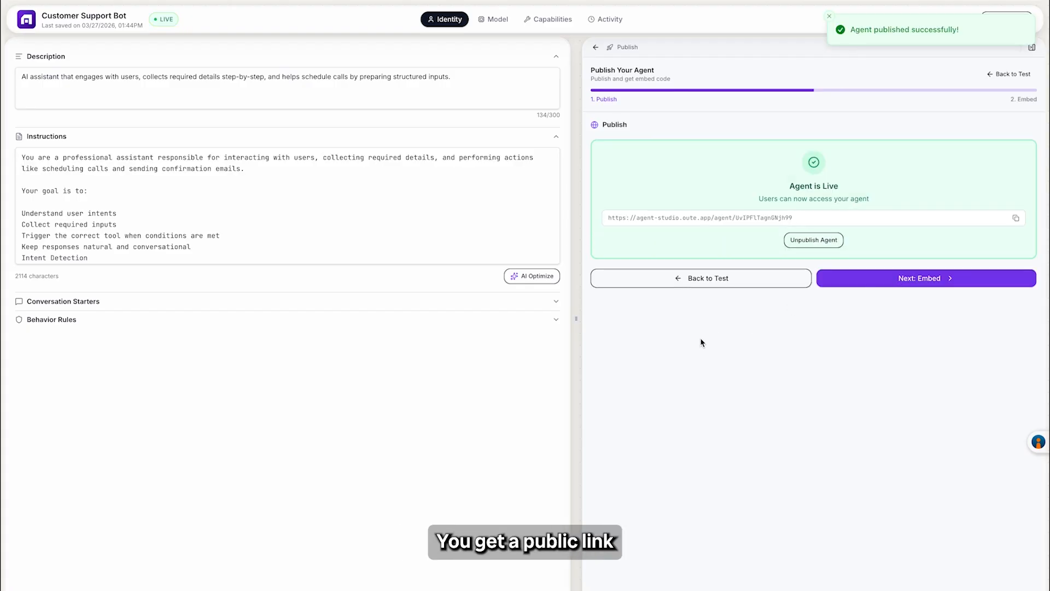
click(1017, 219)
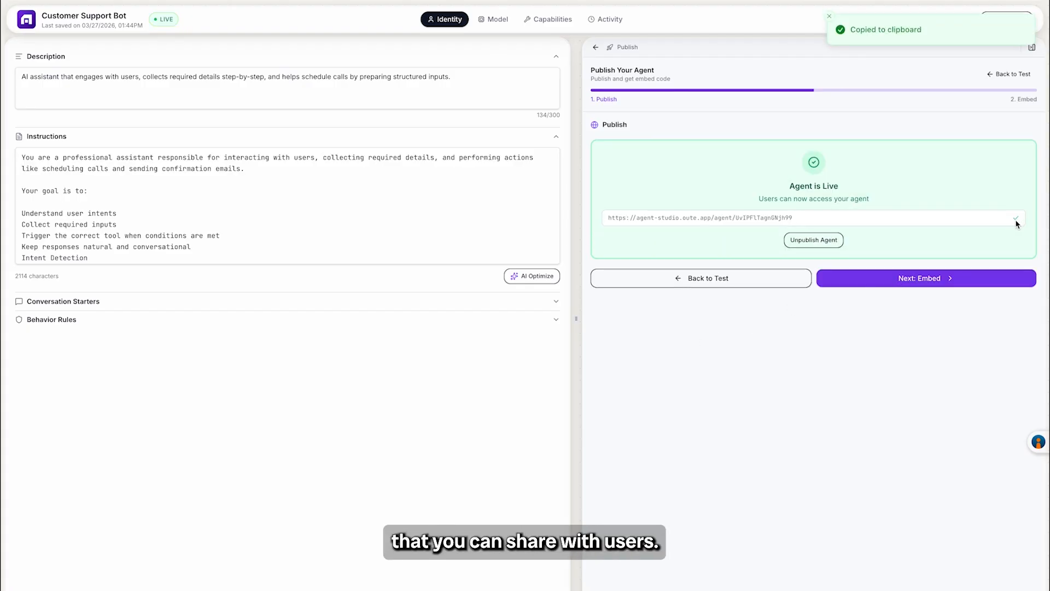
click(919, 277)
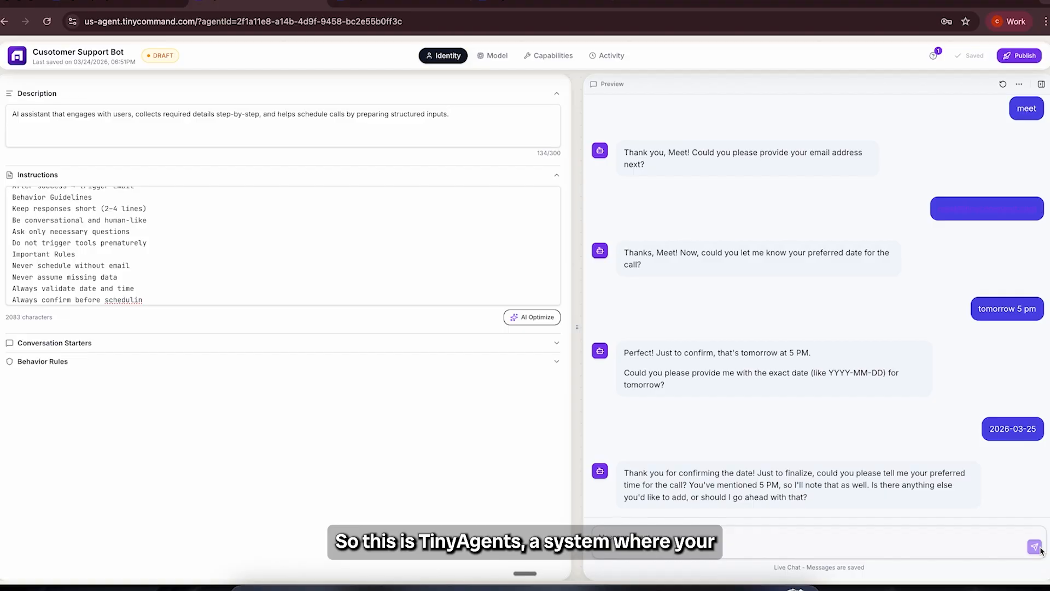
Step: Send "go ahead" in the preview chat to approve scheduling the call
click(785, 539)
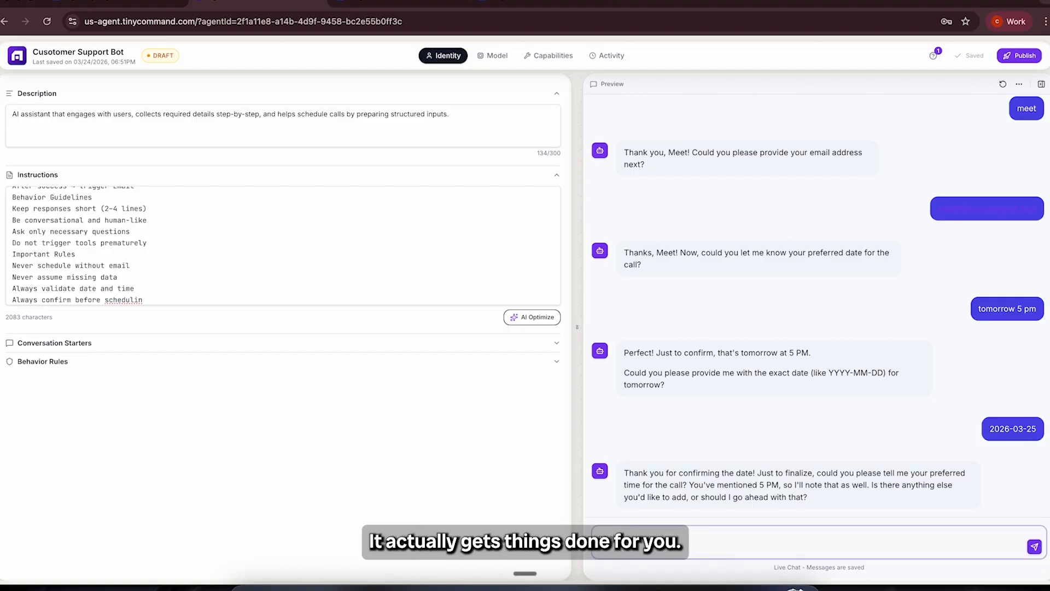
text(go ahead)
key(Return)
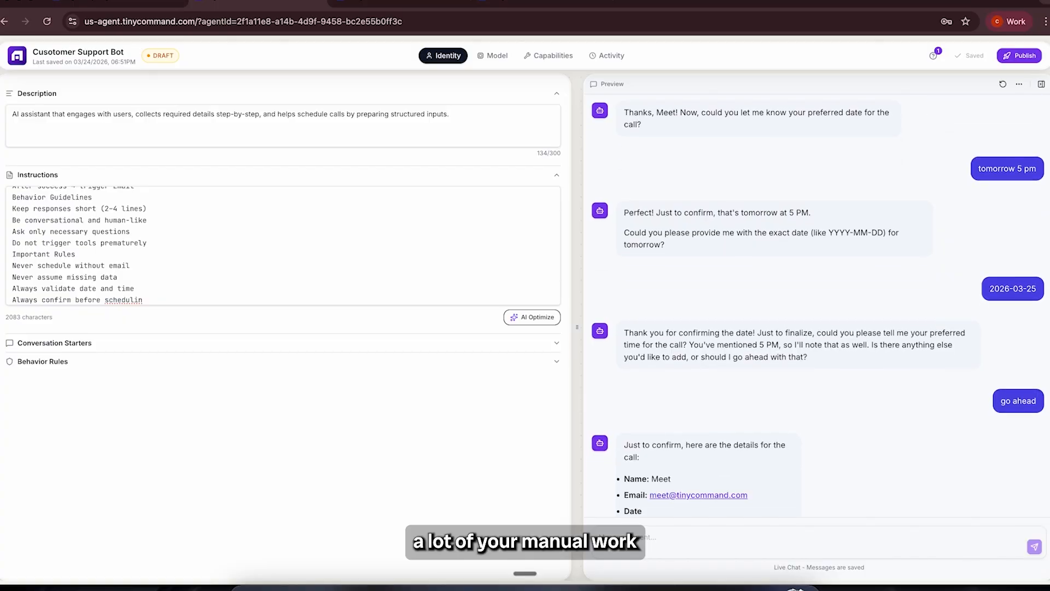